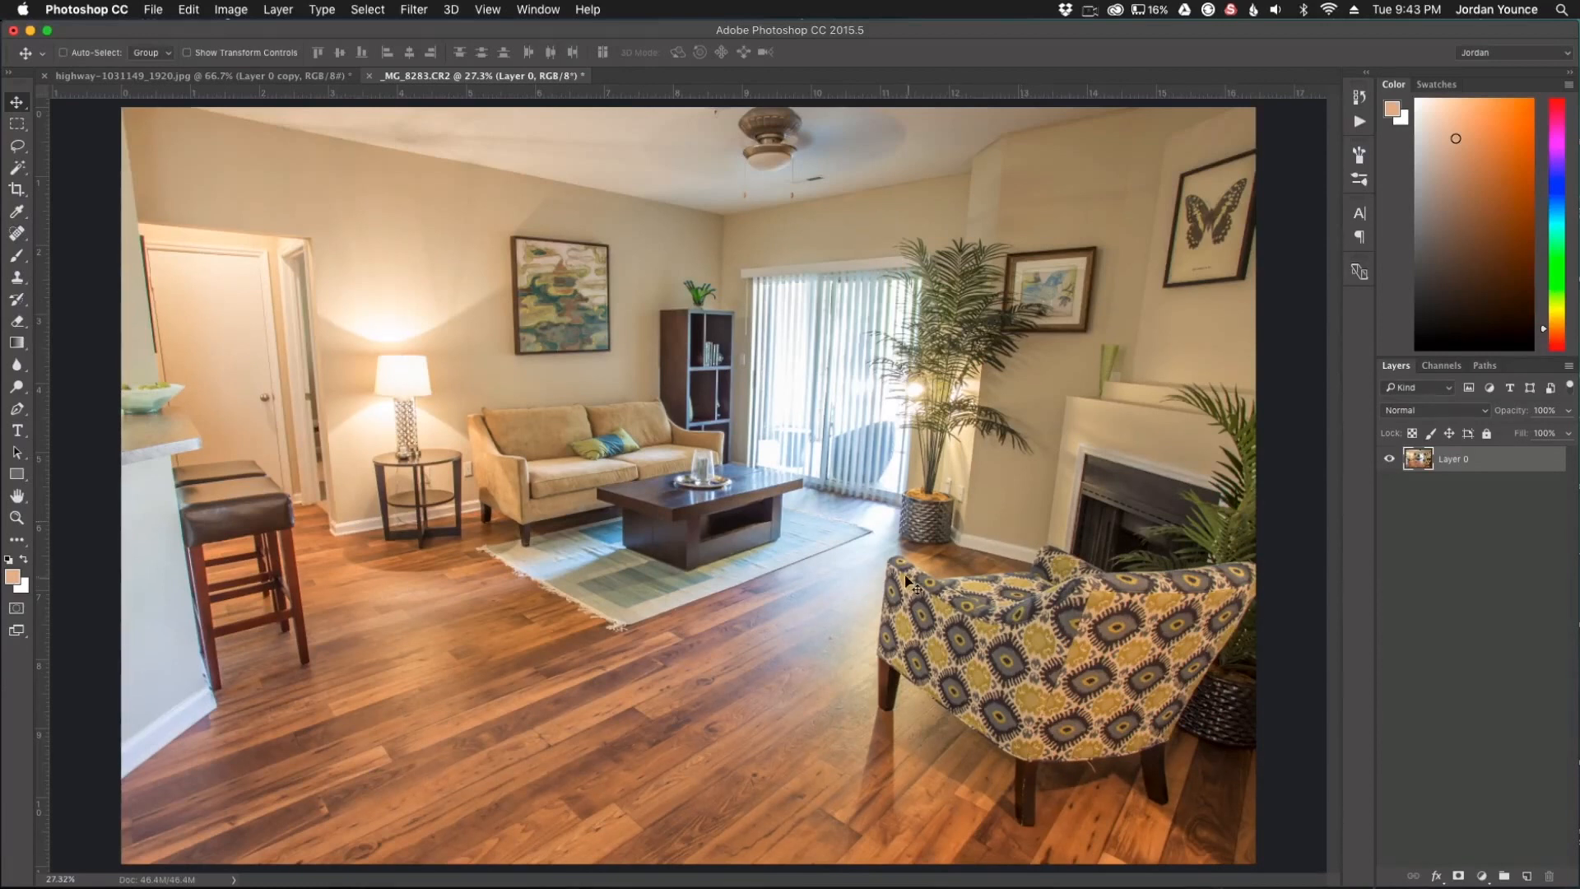
{"action": "scroll", "coordinate": [876, 580], "scroll_direction": "down", "scroll_amount": 1}
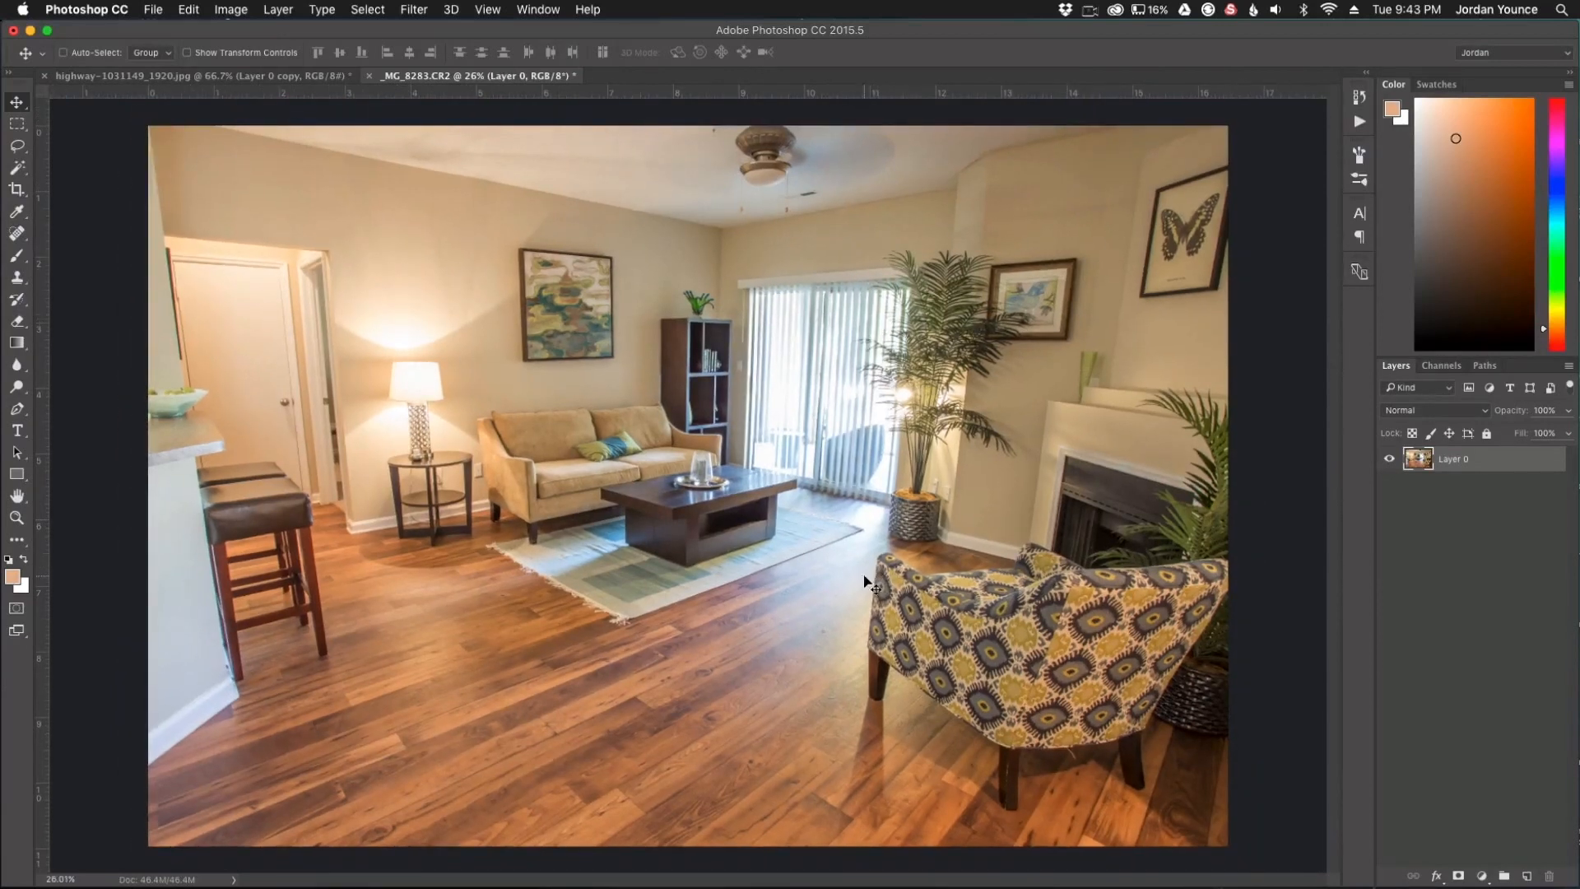
Browse the Filter menu briefly and dismiss it without applying anything.
{"action": "left_click", "coordinate": [413, 10]}
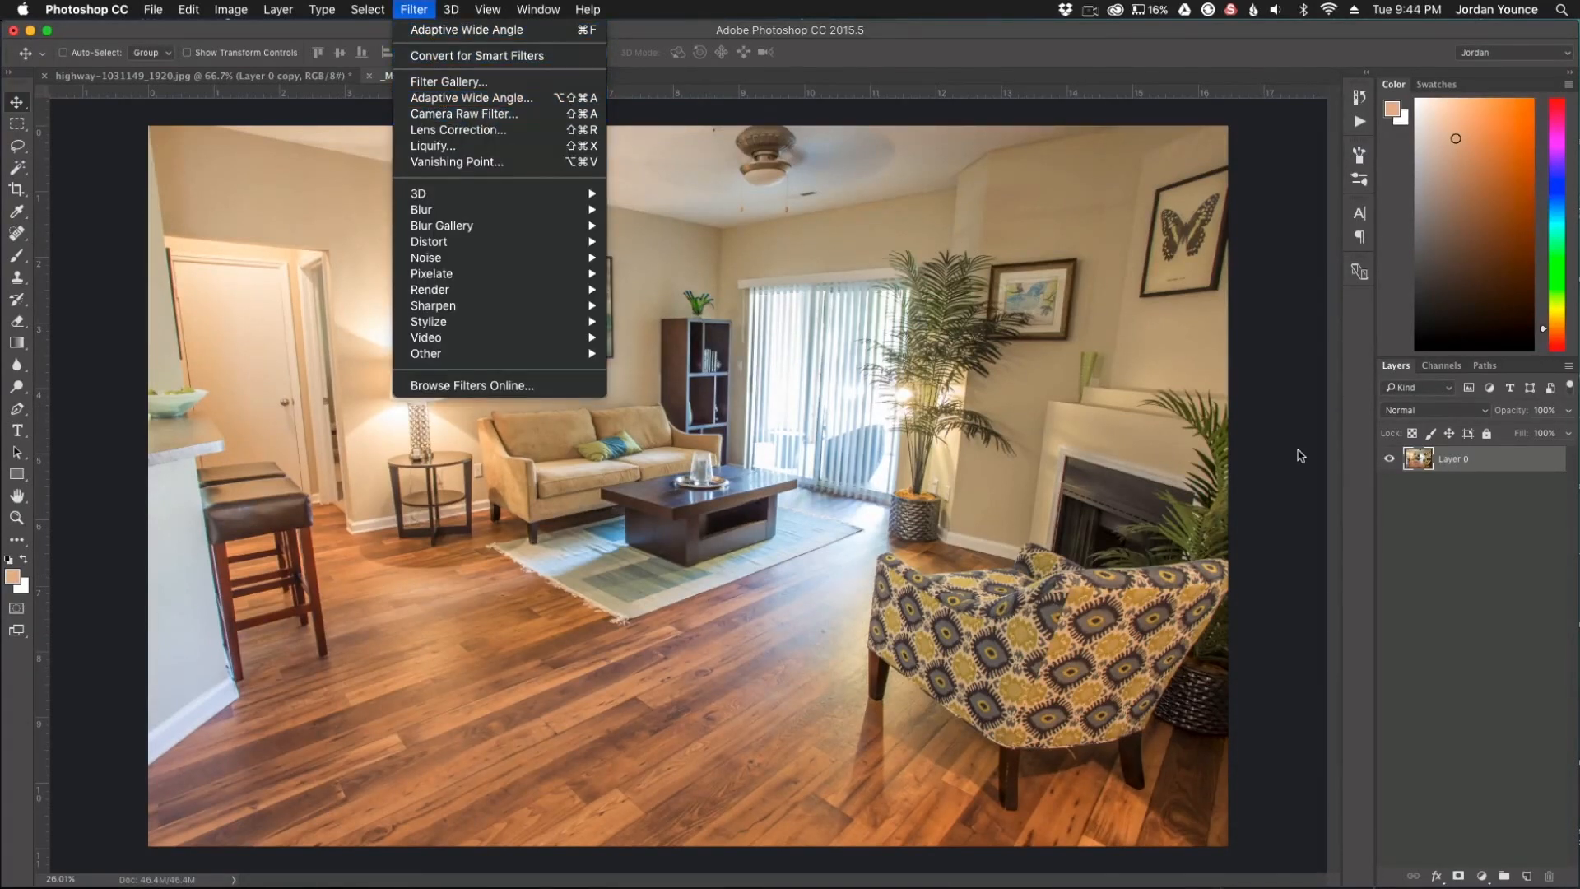
{"action": "key", "text": "Escape"}
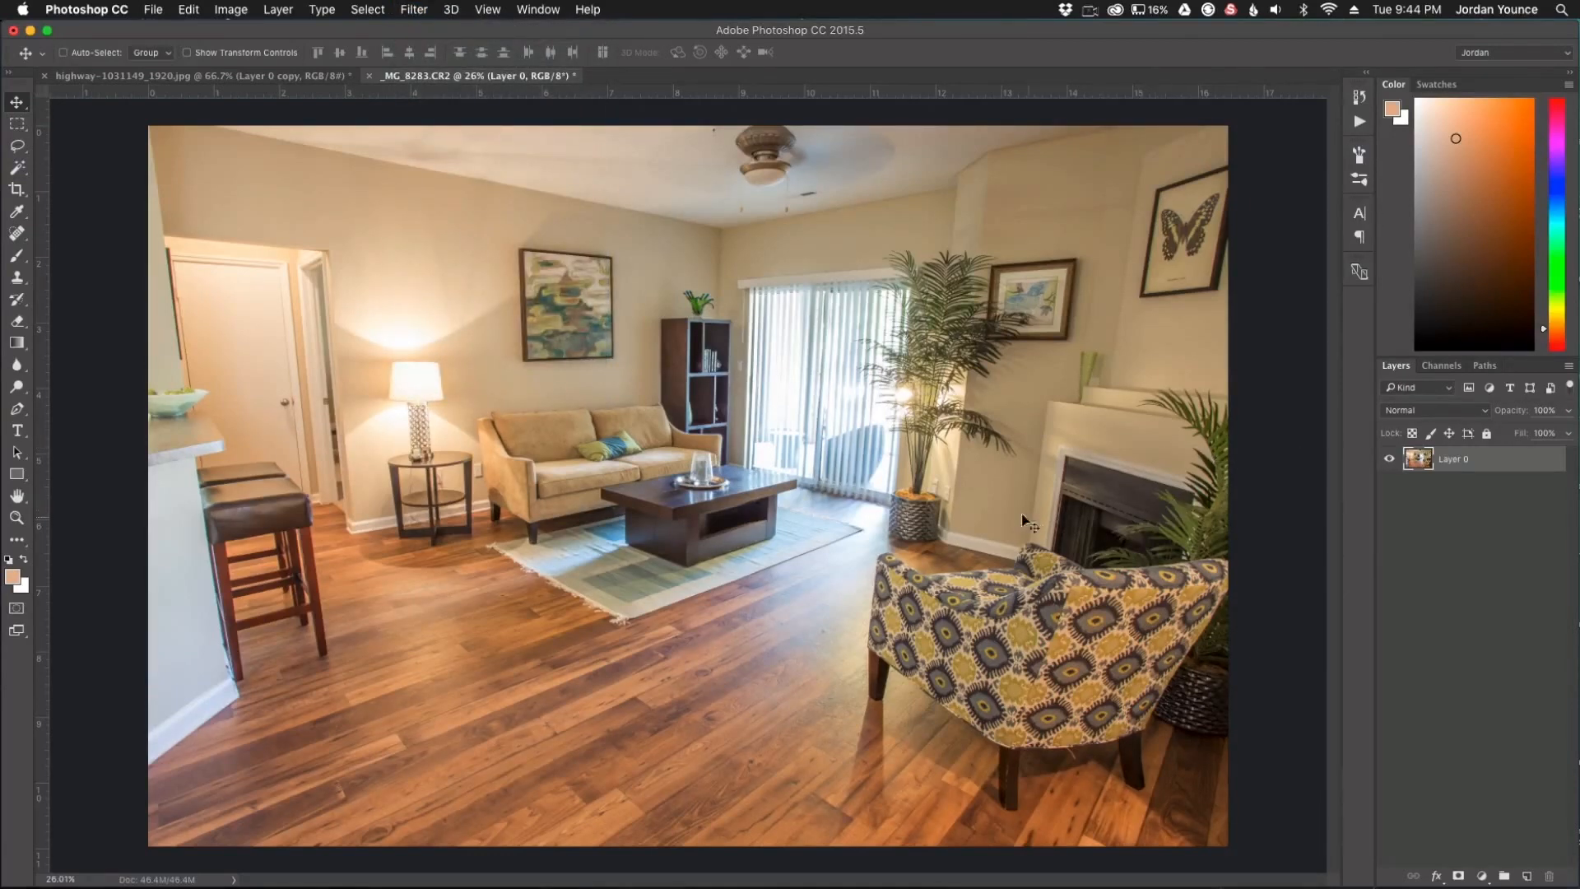
{"action": "scroll", "coordinate": [864, 533], "scroll_direction": "down", "scroll_amount": 2}
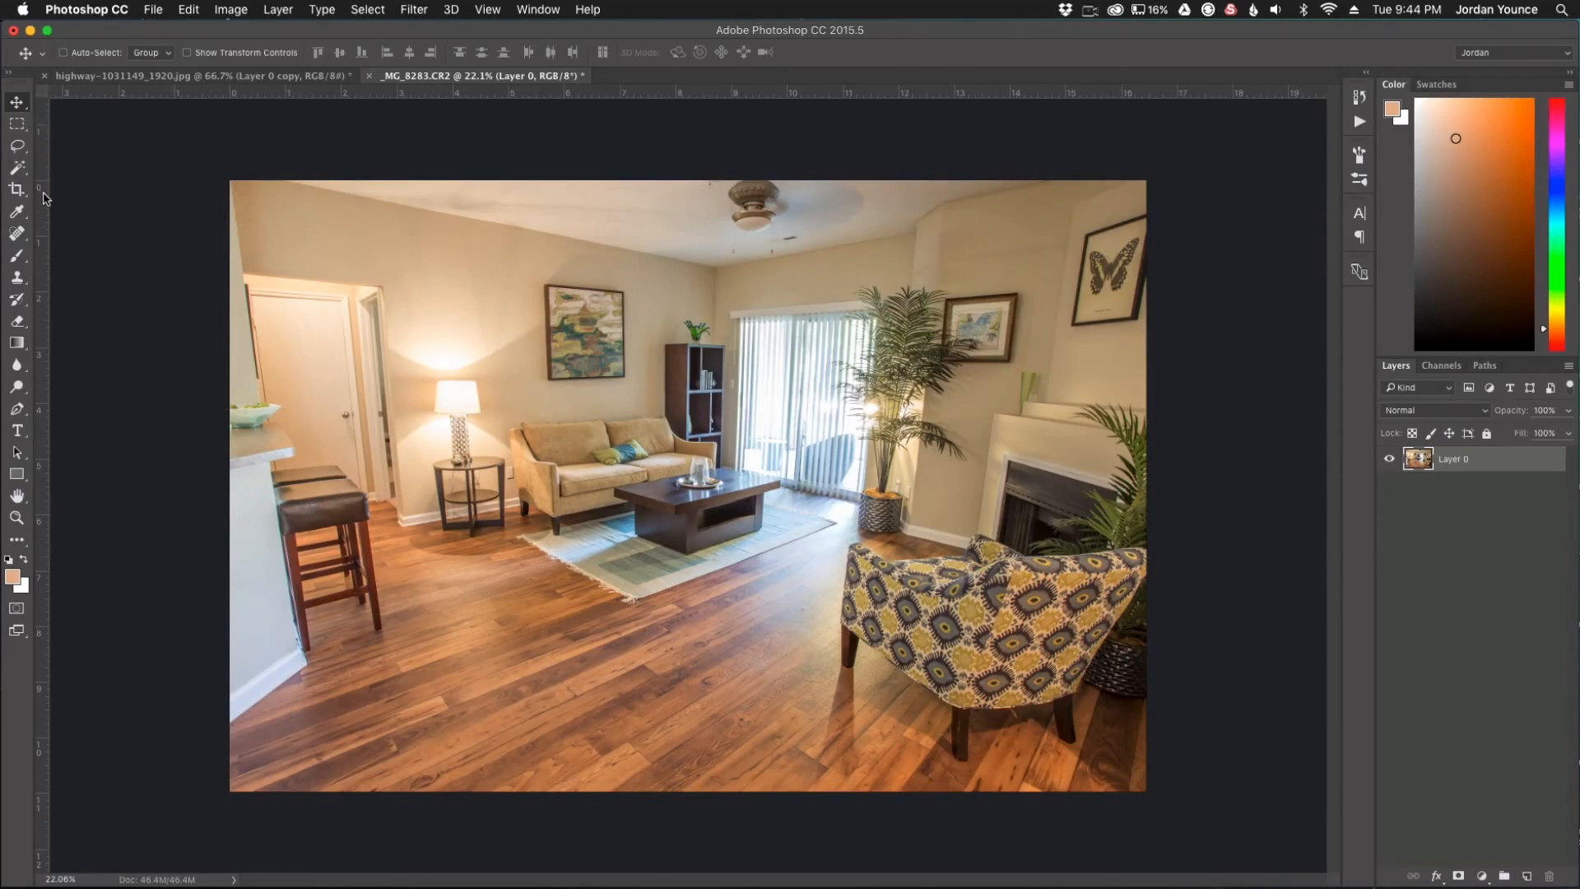
Place a vertical guide from the left ruler precisely along the left door frame.
{"action": "left_click_drag", "start_coordinate": [41, 195], "coordinate": [523, 220]}
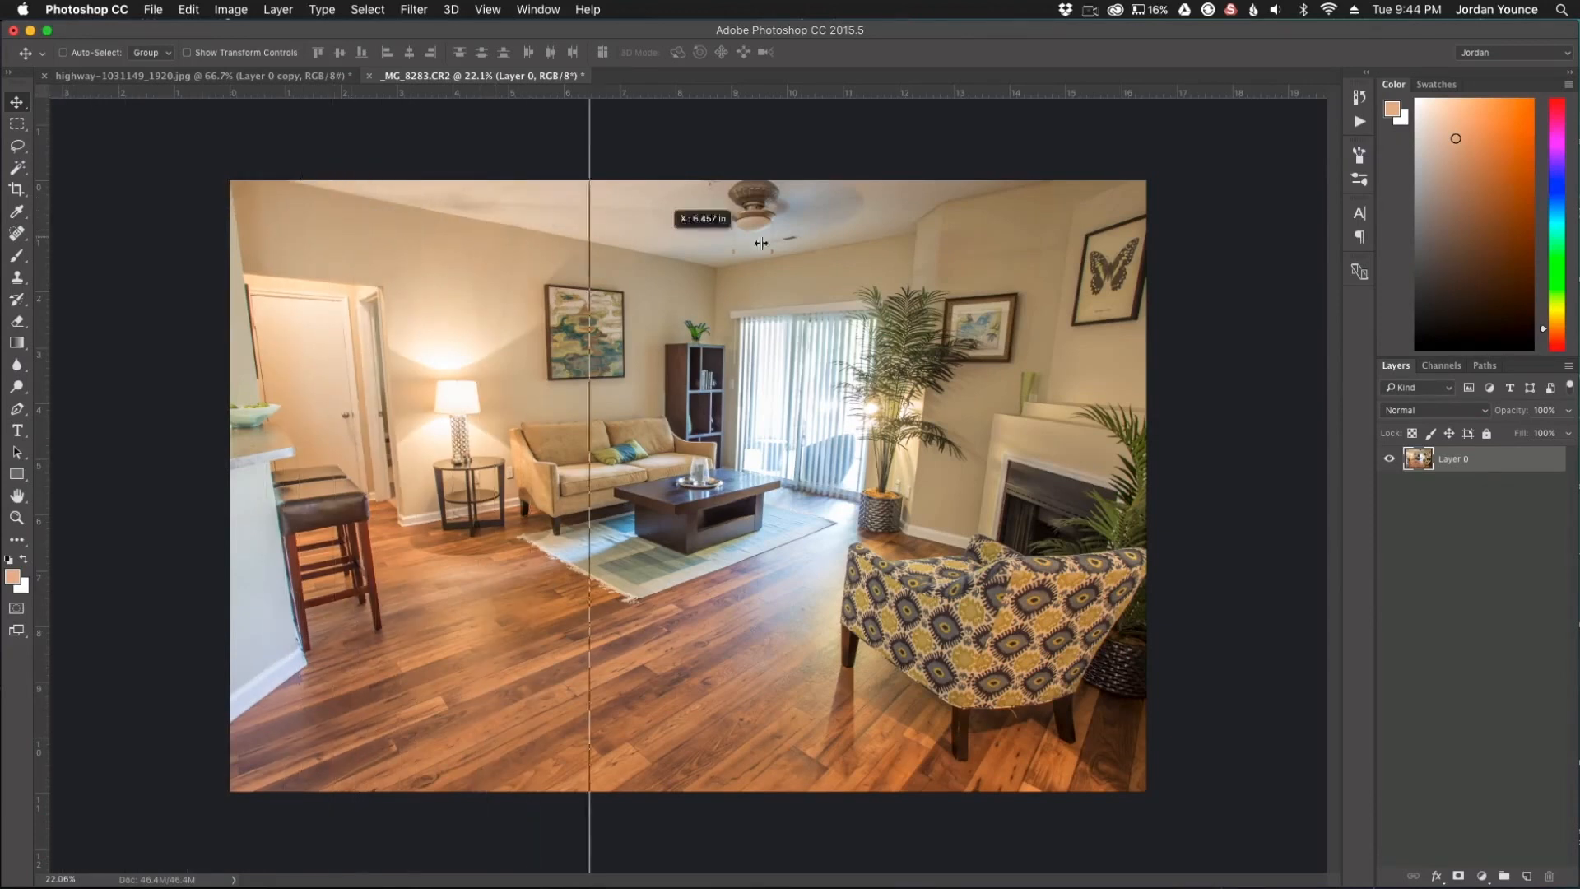
{"action": "mouse_move", "coordinate": [523, 221]}
{"action": "left_mouse_down"}
{"action": "mouse_move", "coordinate": [474, 281]}
{"action": "mouse_move", "coordinate": [471, 312]}
{"action": "left_mouse_up"}
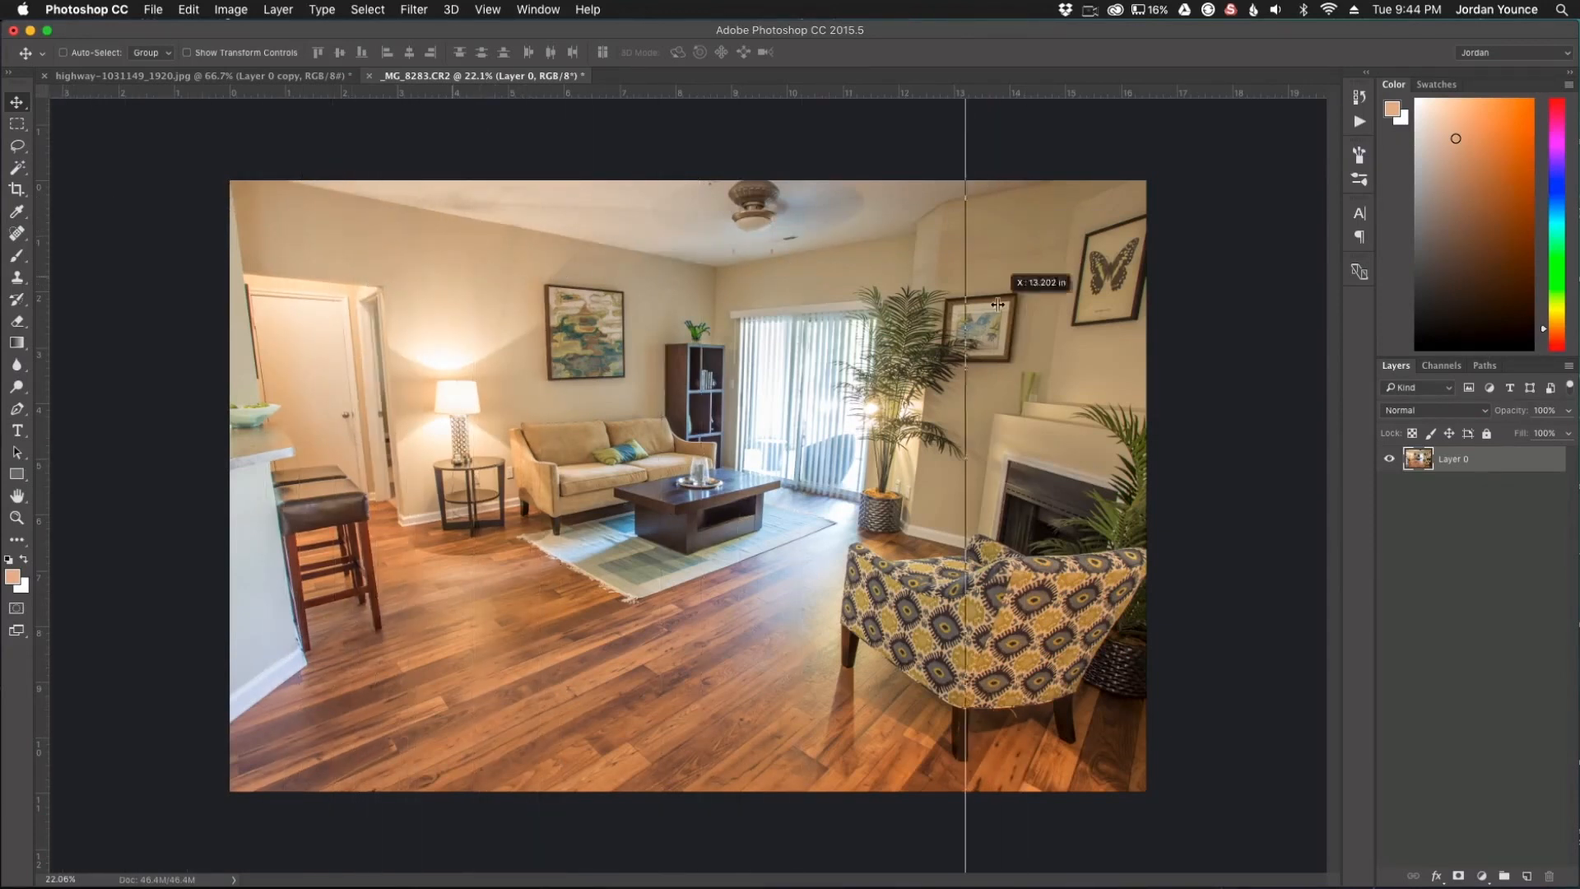
{"action": "left_click_drag", "start_coordinate": [471, 313], "coordinate": [381, 308]}
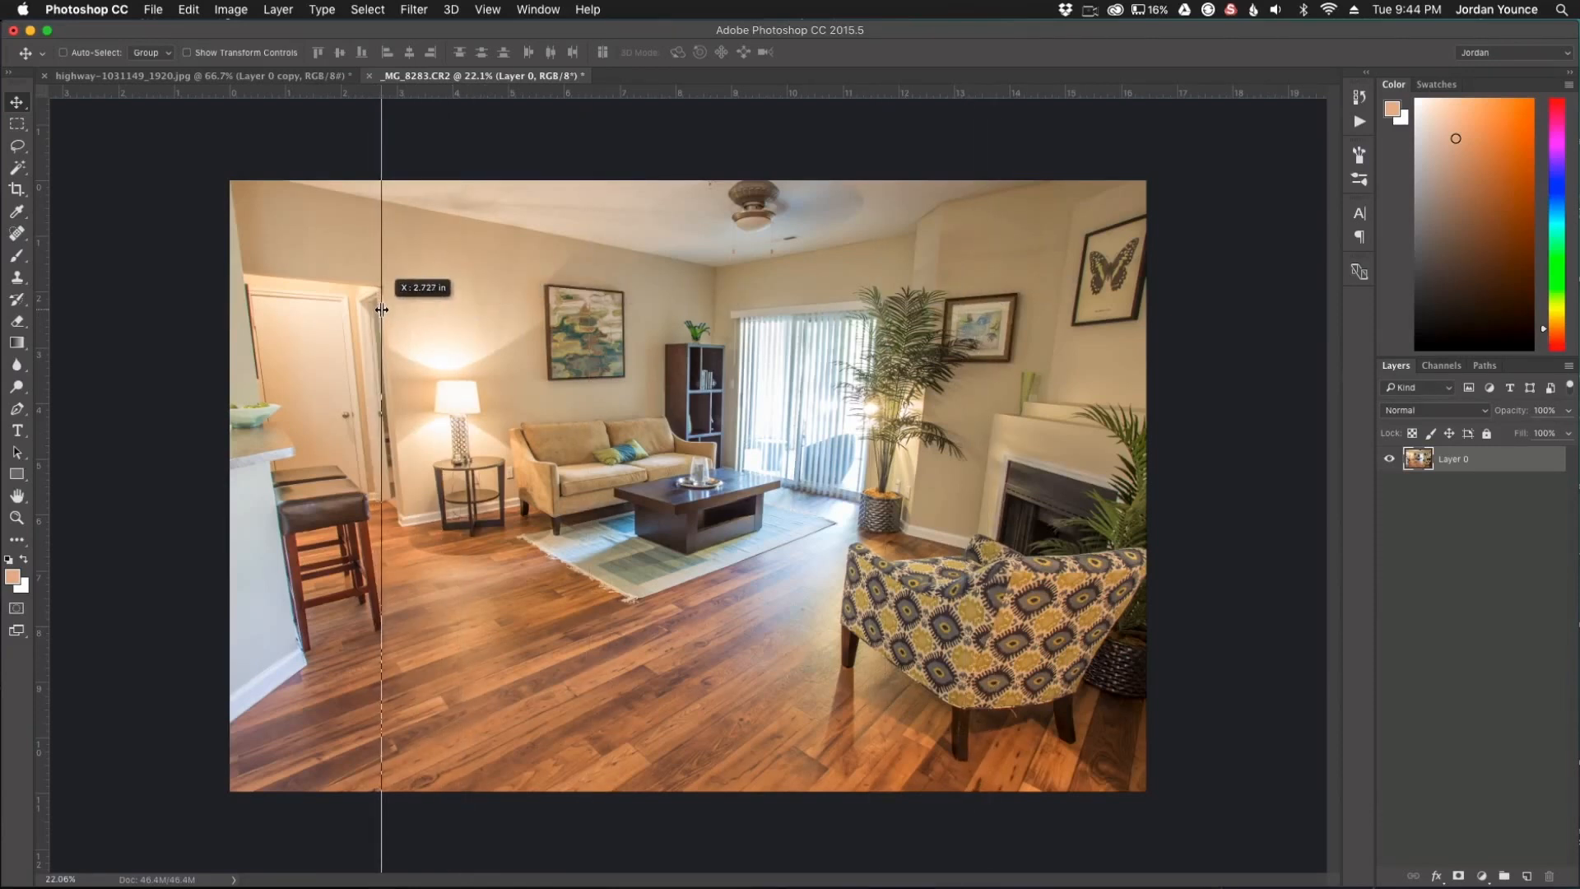
{"action": "left_click_drag", "start_coordinate": [382, 309], "coordinate": [385, 311]}
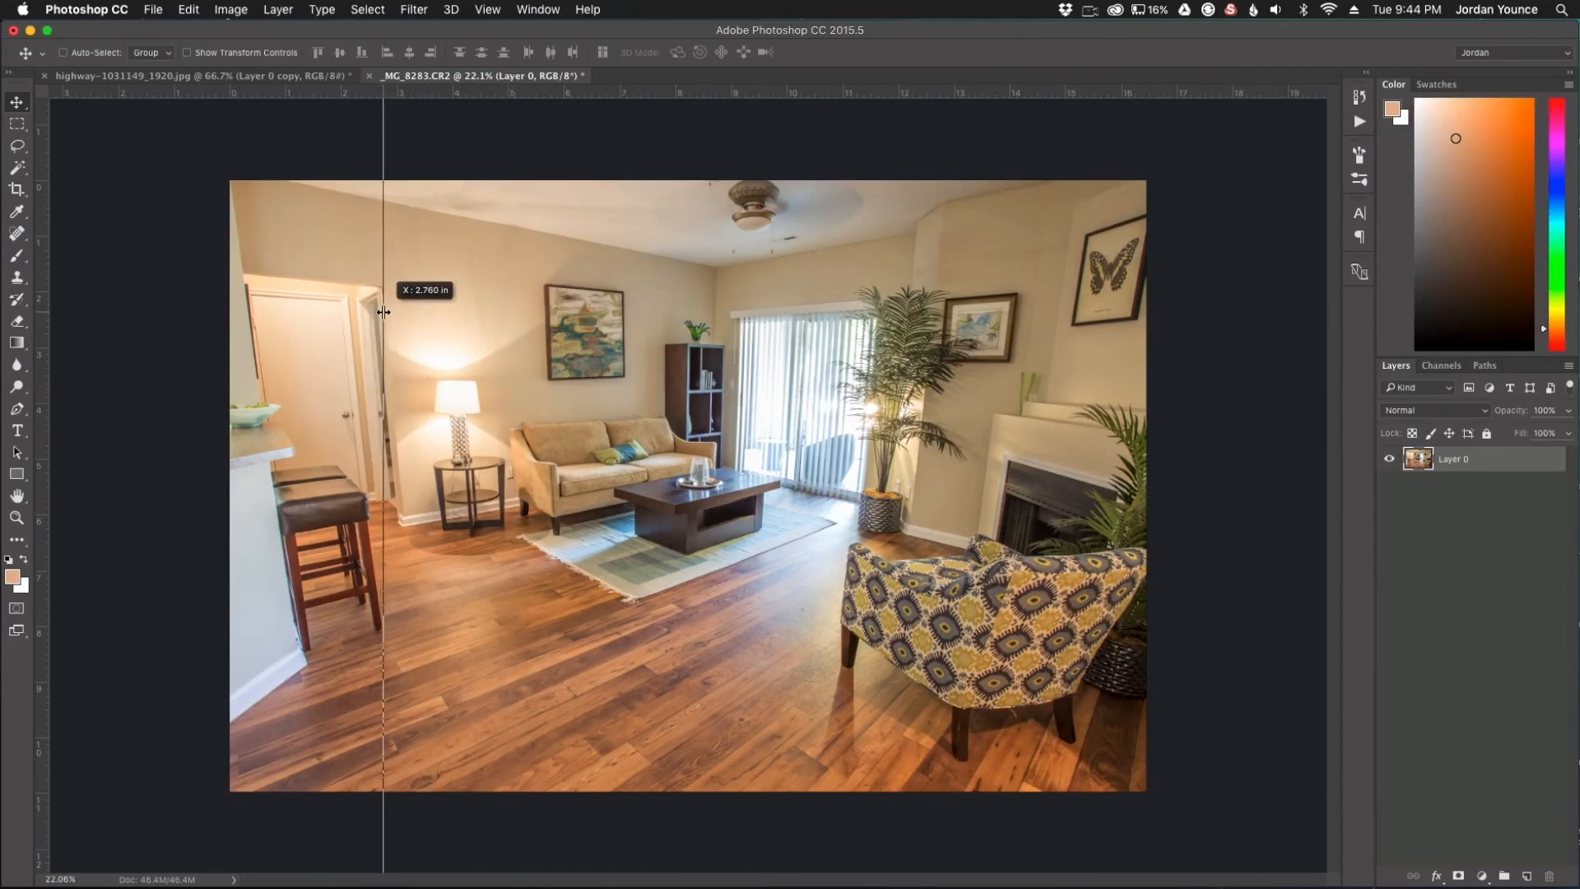
{"action": "left_click_drag", "start_coordinate": [384, 313], "coordinate": [383, 311]}
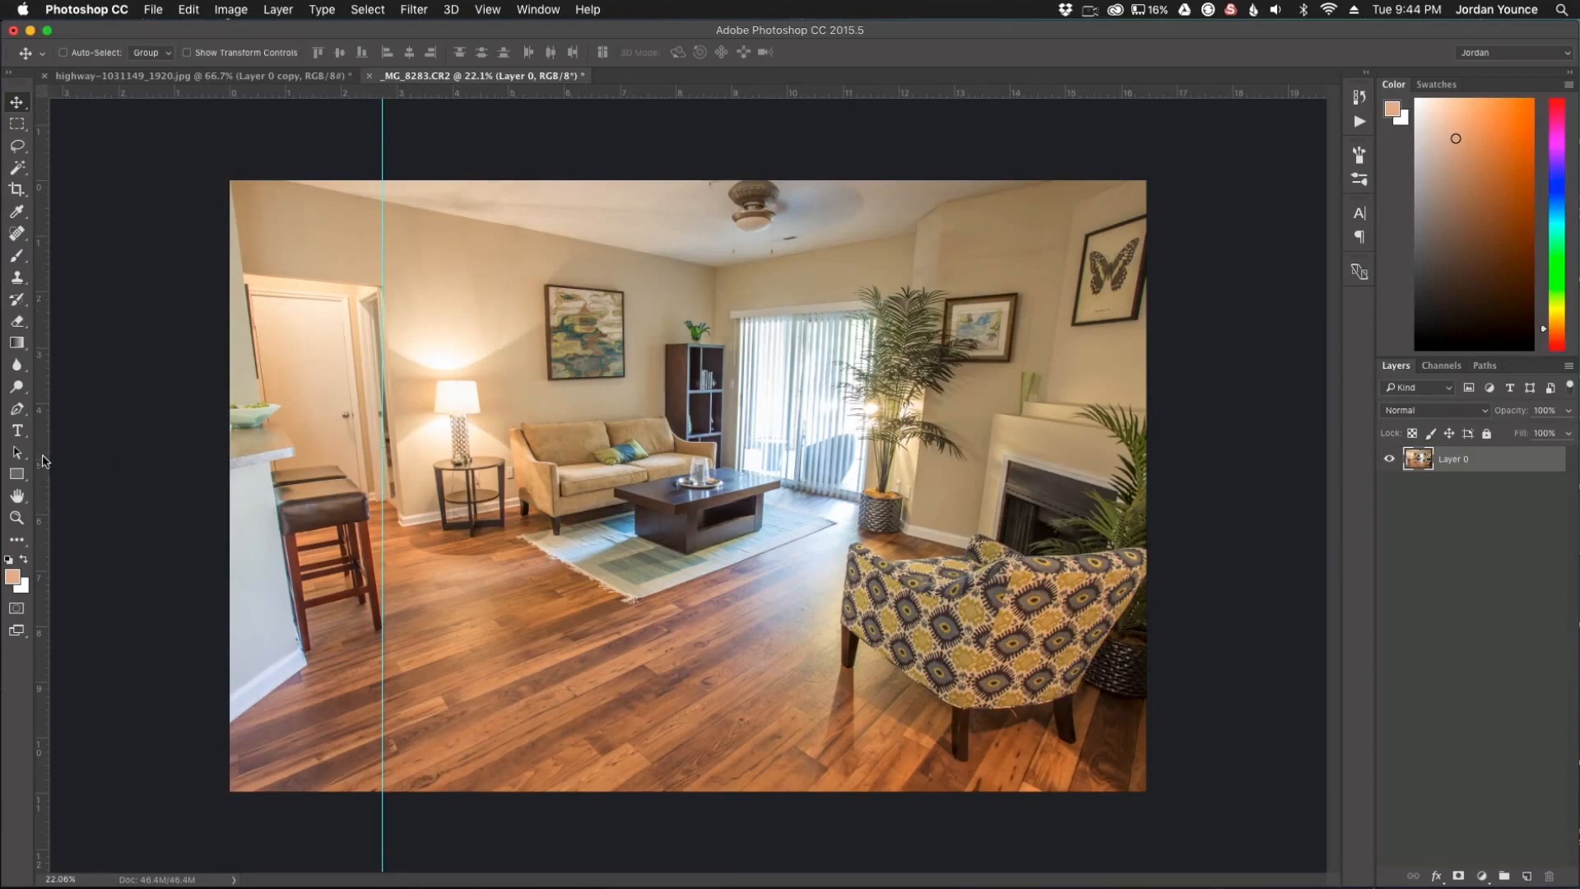
Add two more vertical guides at the room centre and right side, then begin a free transform.
{"action": "left_click_drag", "start_coordinate": [45, 463], "coordinate": [718, 448]}
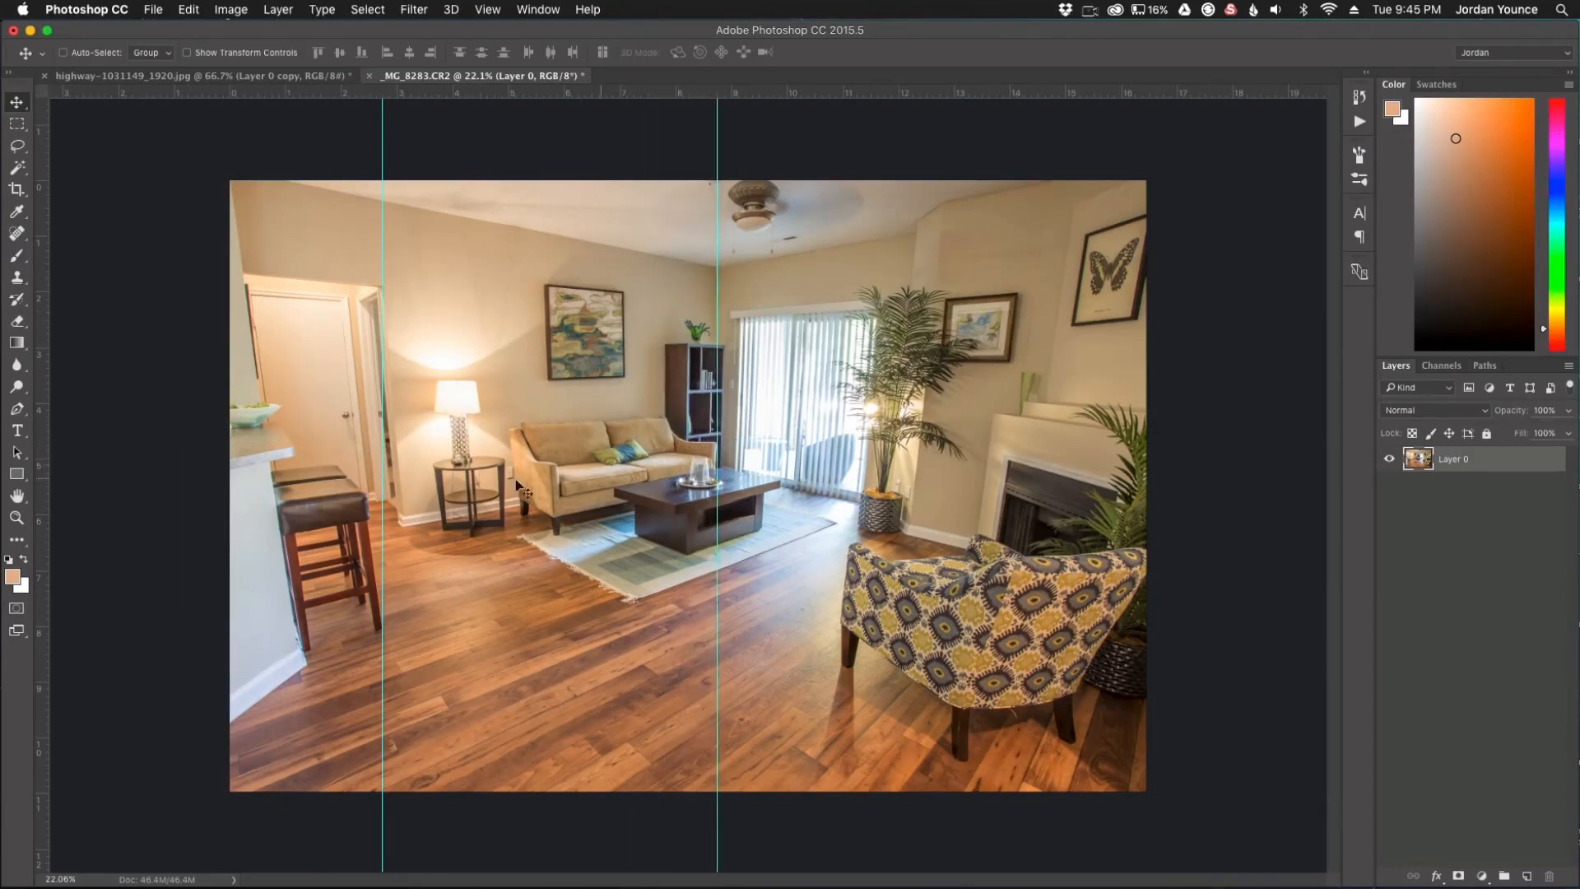
{"action": "left_click_drag", "start_coordinate": [40, 465], "coordinate": [995, 456]}
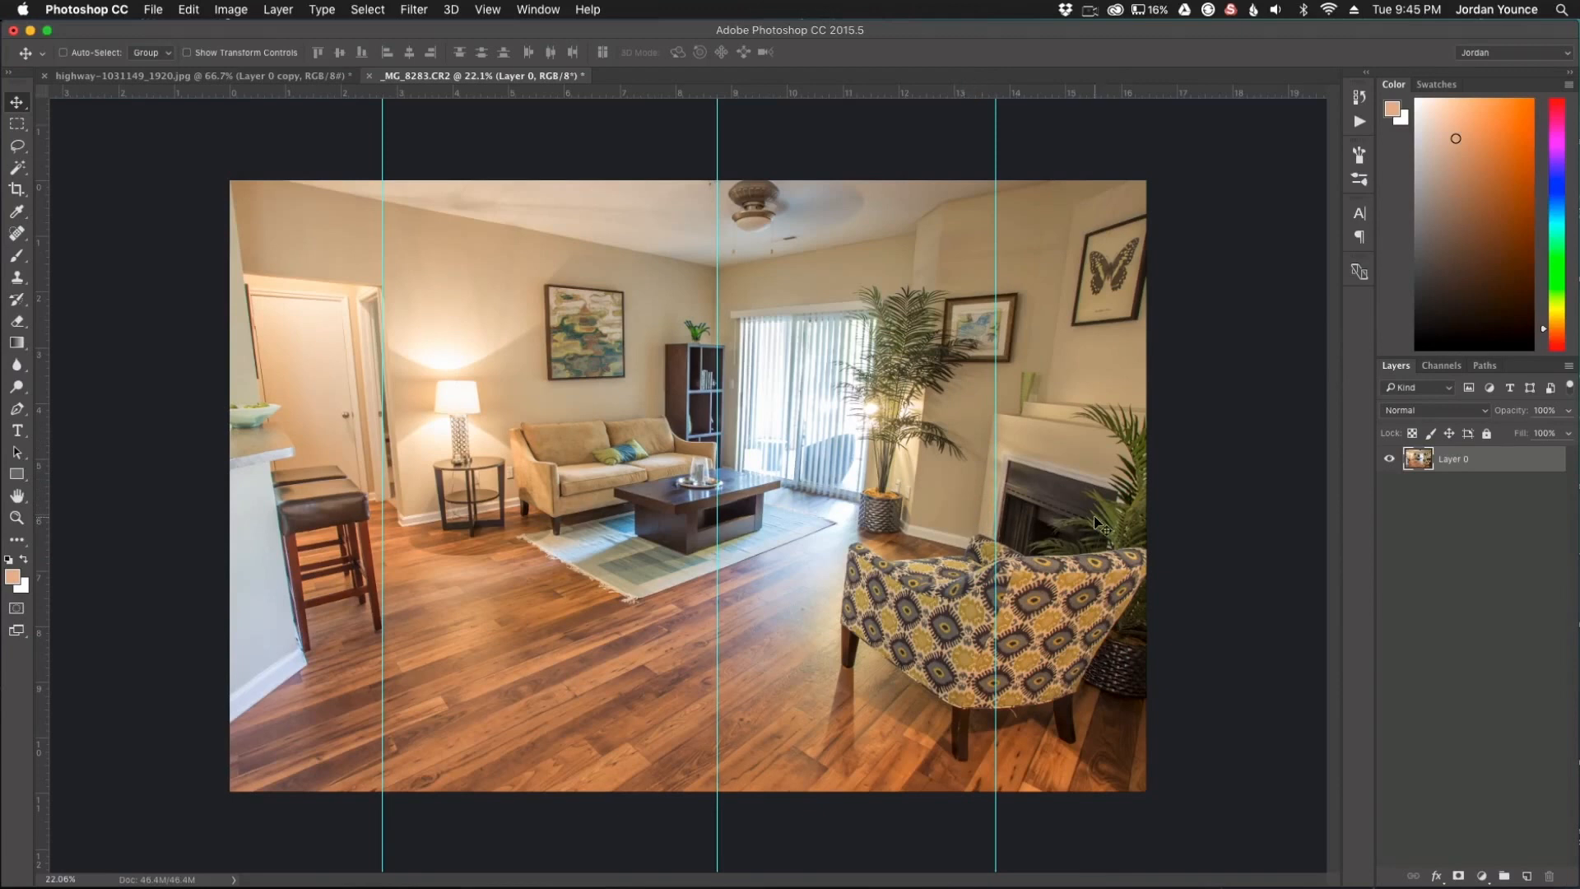
{"action": "scroll", "coordinate": [524, 567], "scroll_direction": "down", "scroll_amount": 3}
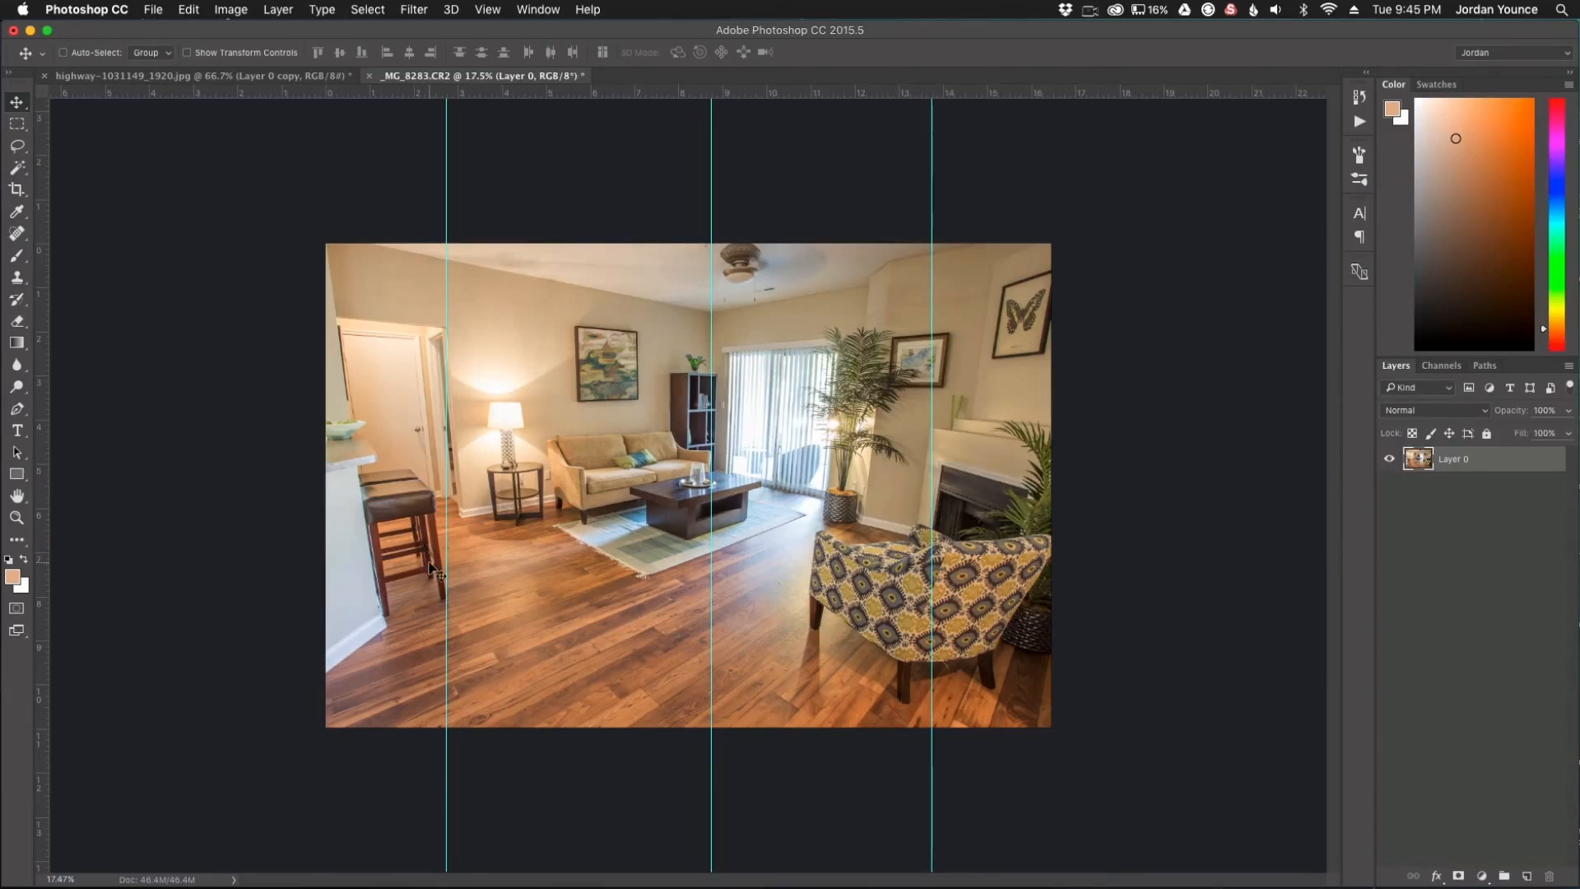
{"action": "key", "text": "super+t"}
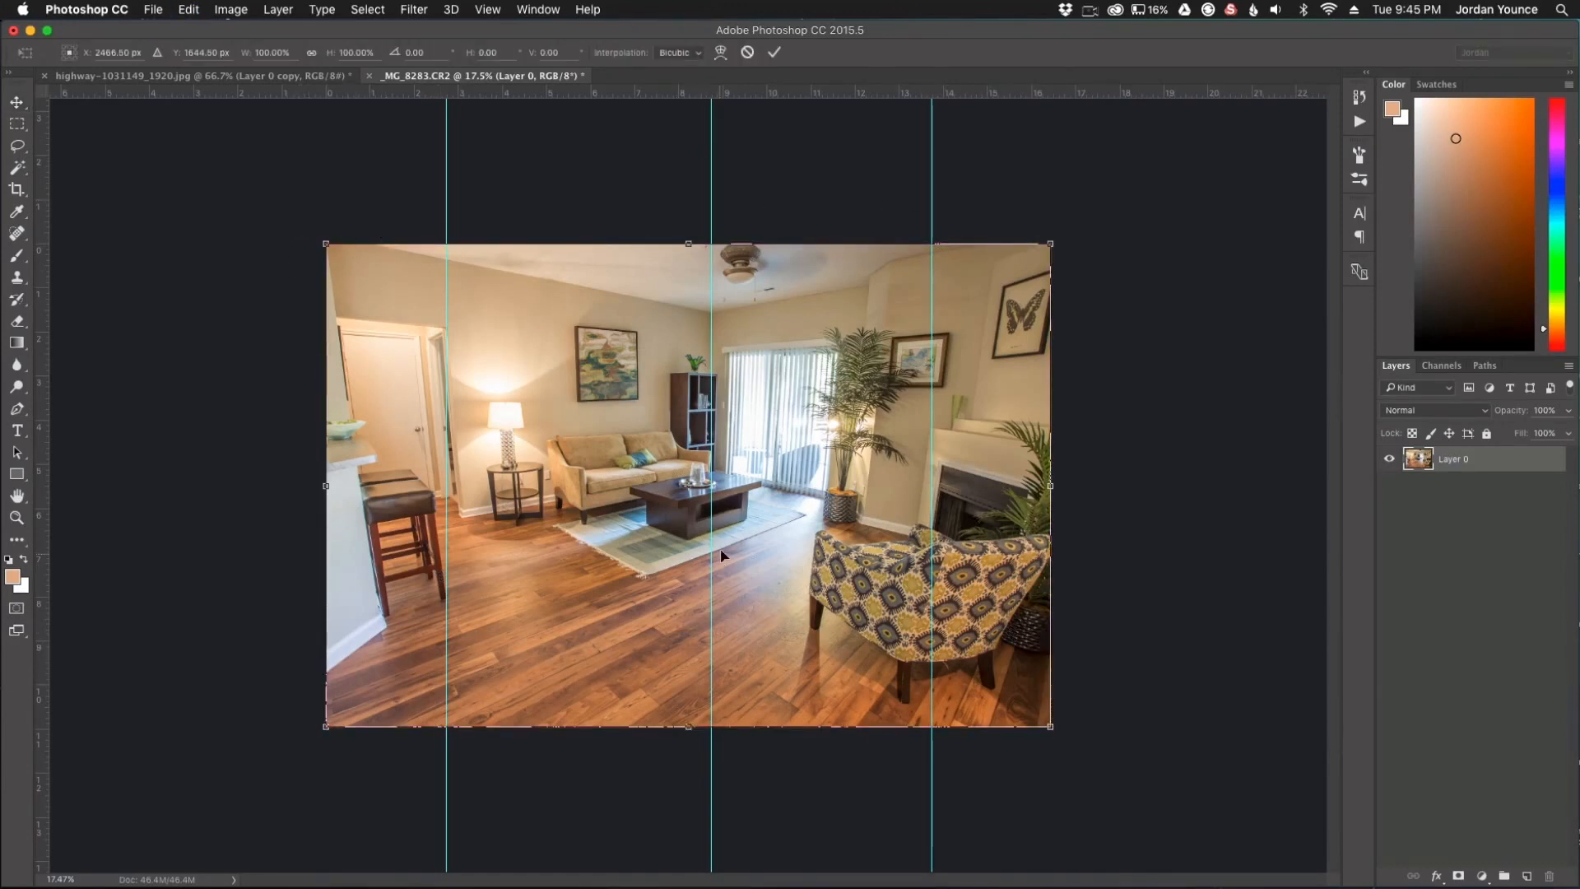
Switch to Perspective and spread the photo's bottom corners outward to straighten the leaning walls.
{"action": "right_click", "coordinate": [720, 544]}
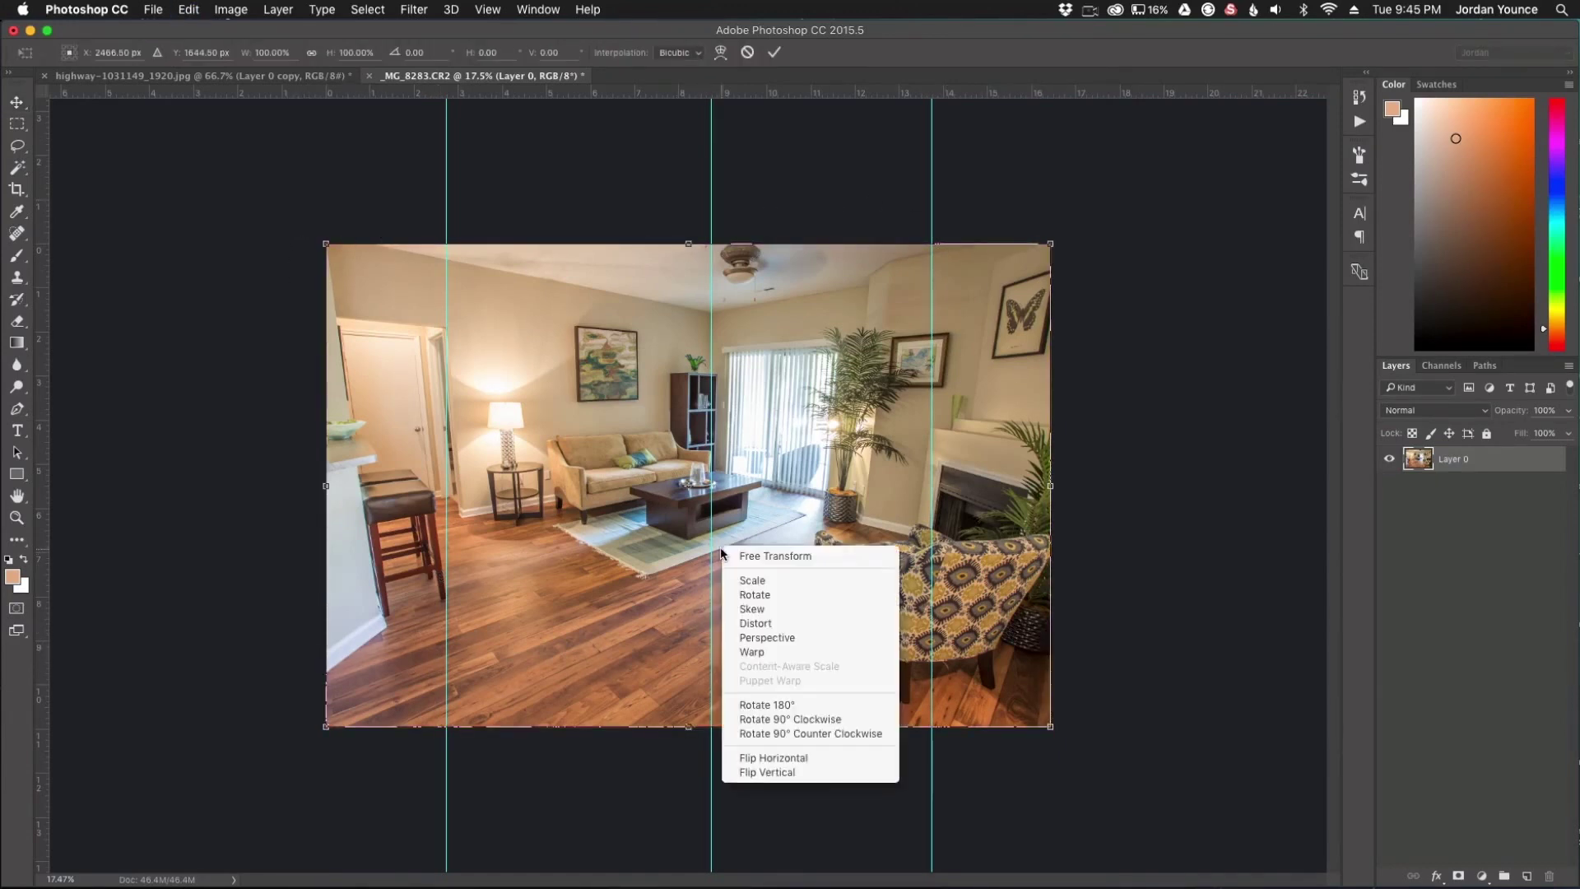
{"action": "right_click", "coordinate": [604, 485]}
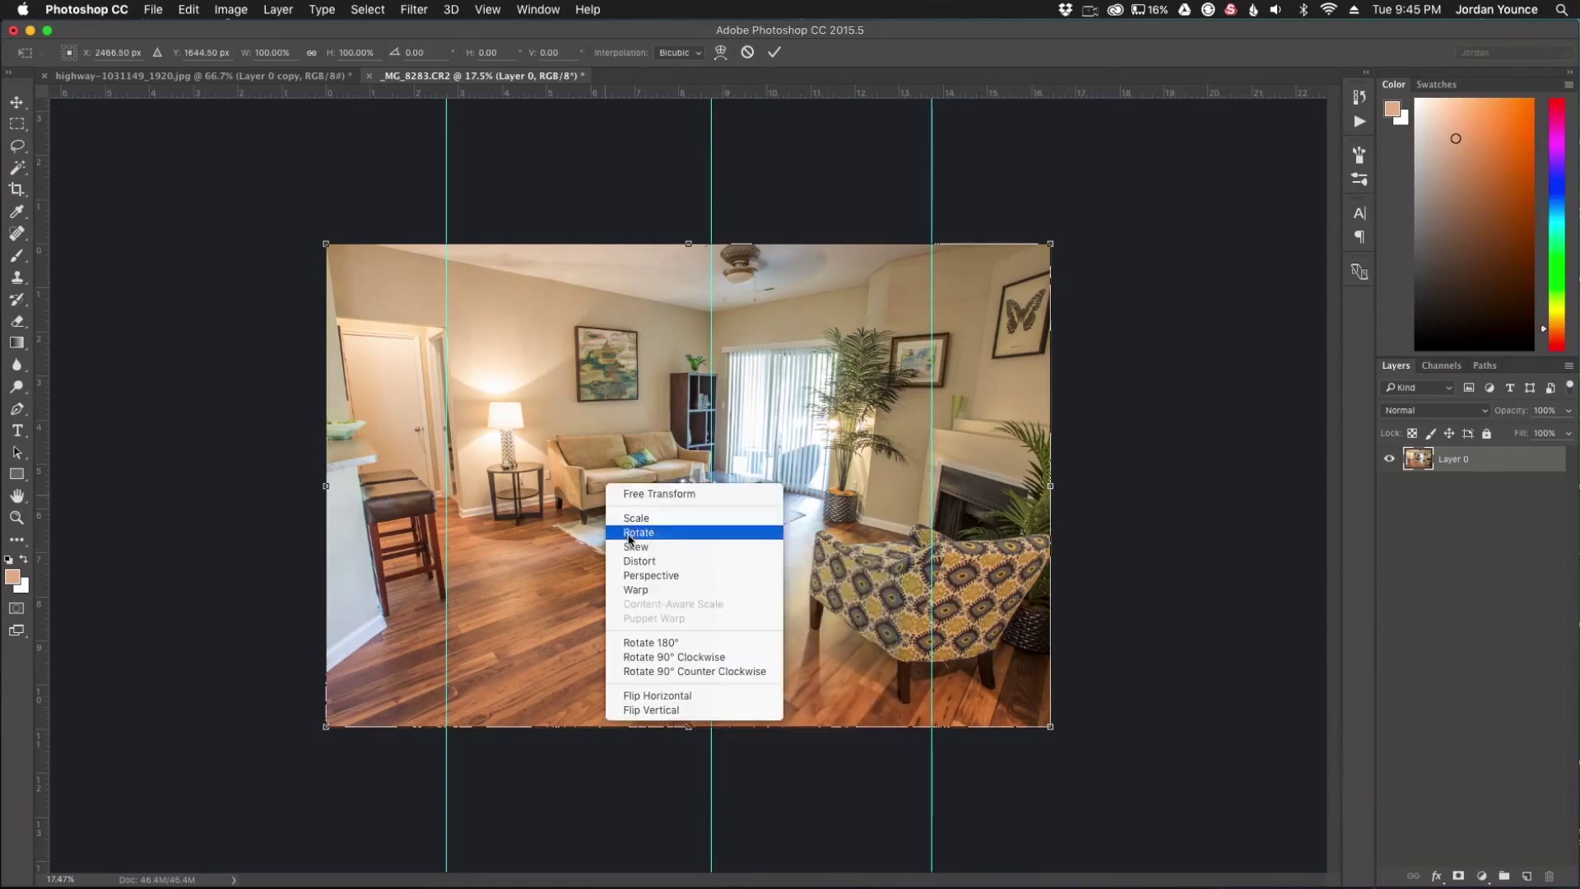
{"action": "left_click", "coordinate": [654, 577]}
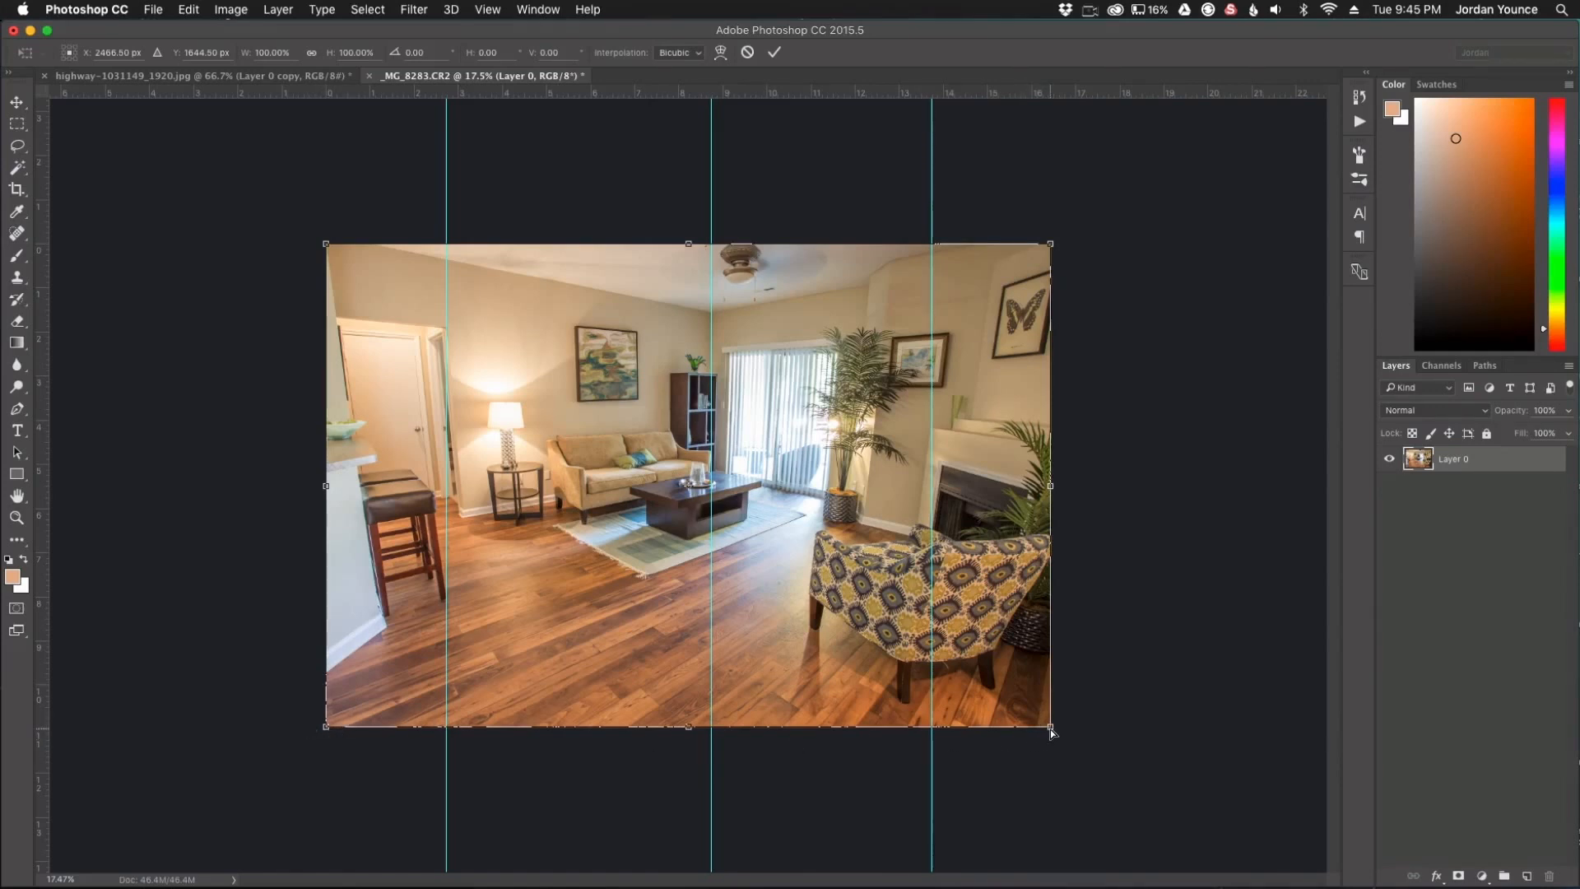
{"action": "left_click_drag", "start_coordinate": [1053, 733], "coordinate": [1126, 726]}
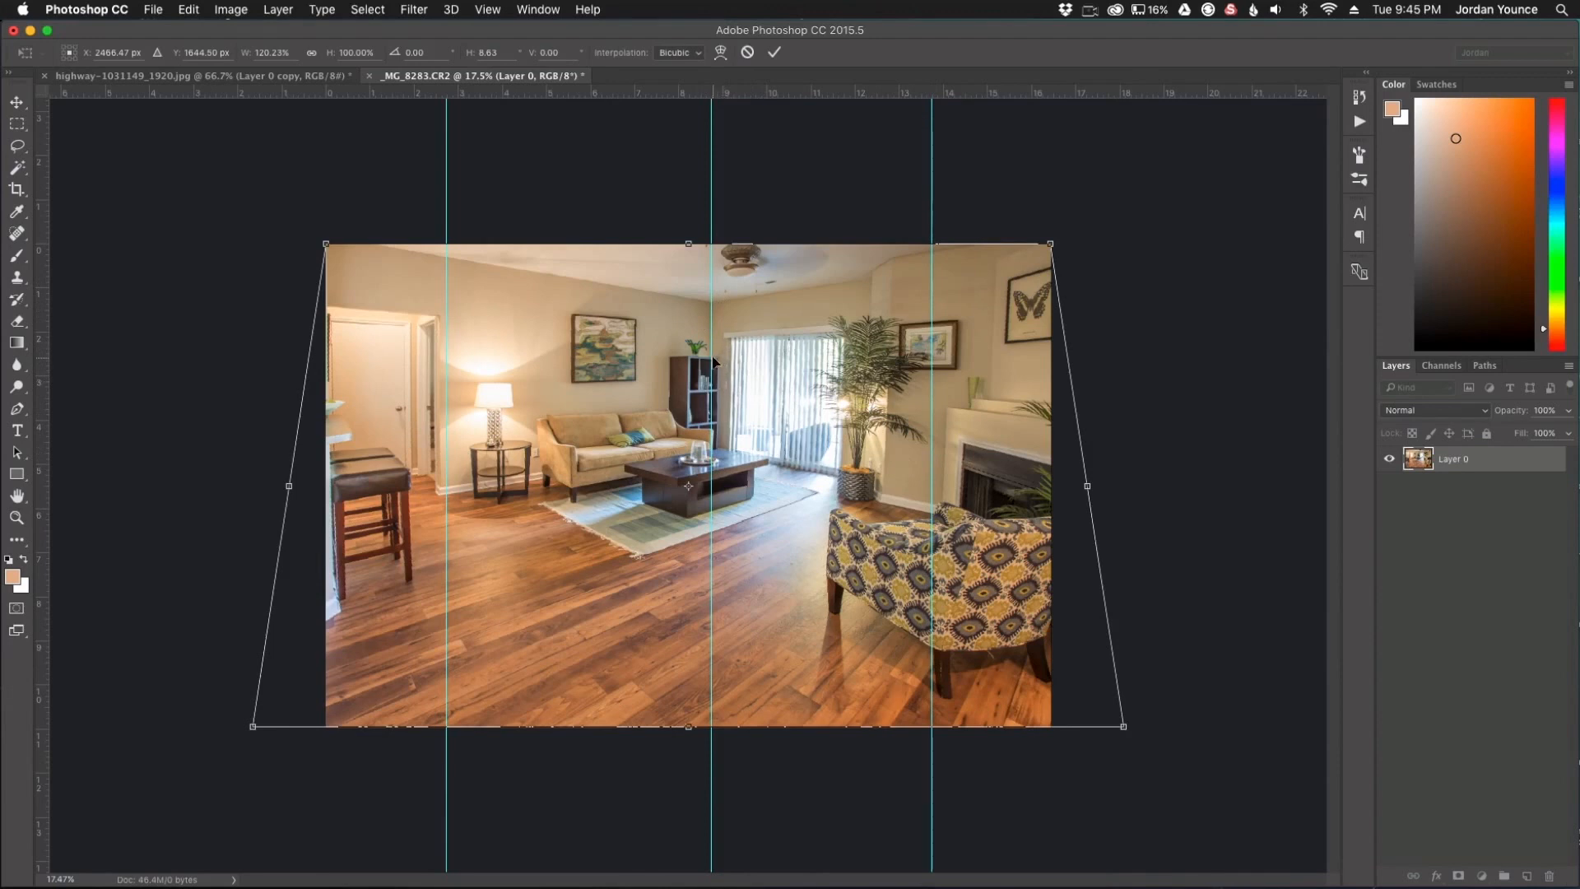
{"action": "left_click_drag", "start_coordinate": [1123, 728], "coordinate": [1134, 729]}
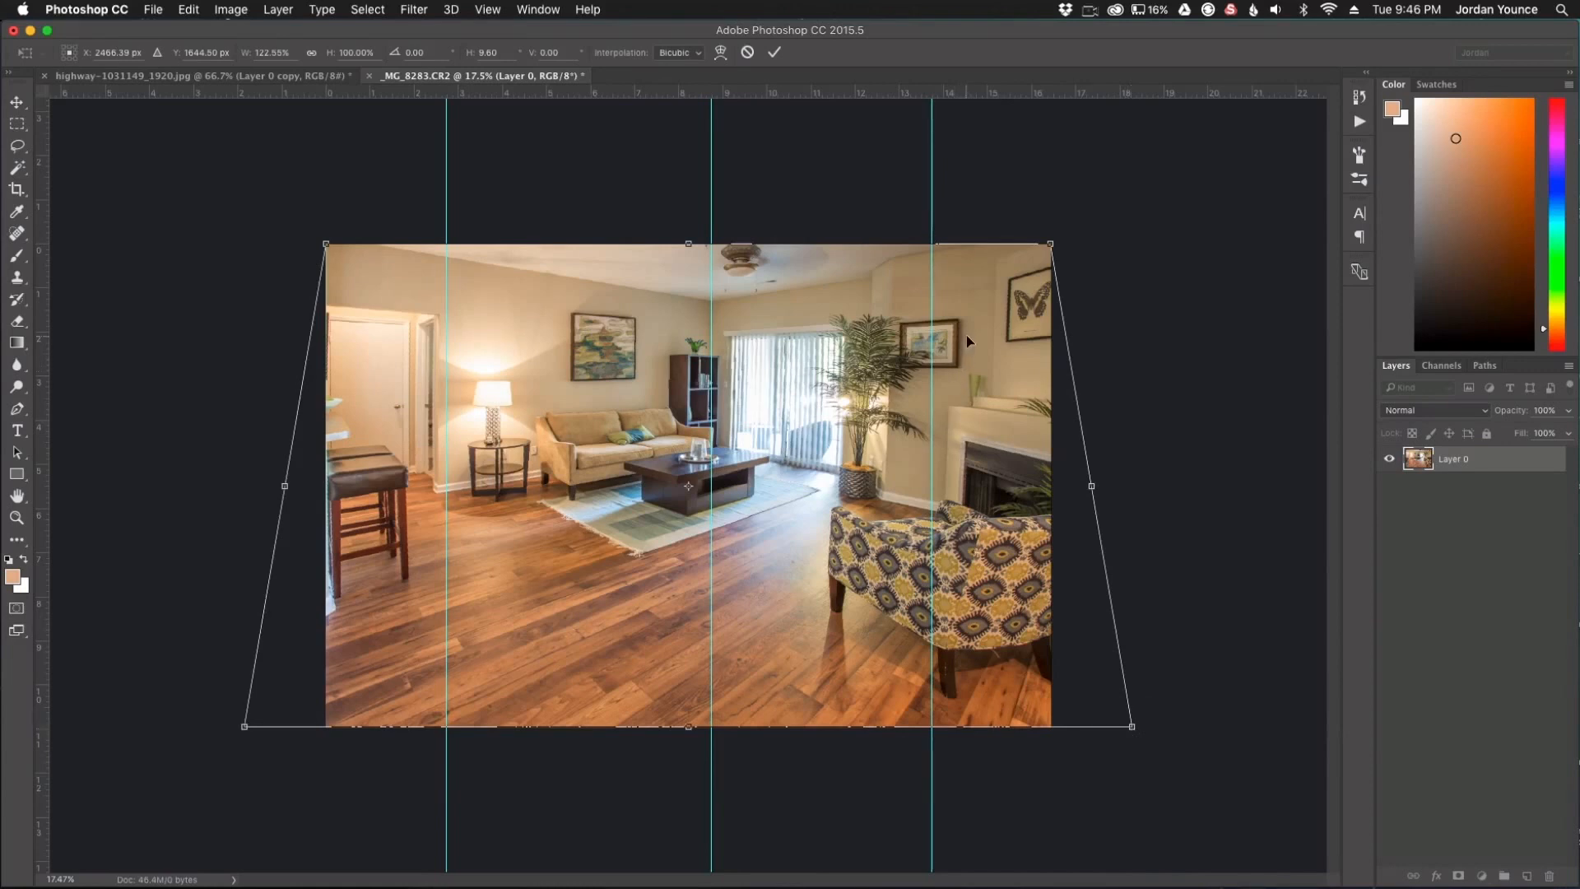
Skew the photo's top-right corner inward to straighten the walls.
{"action": "right_click", "coordinate": [975, 443]}
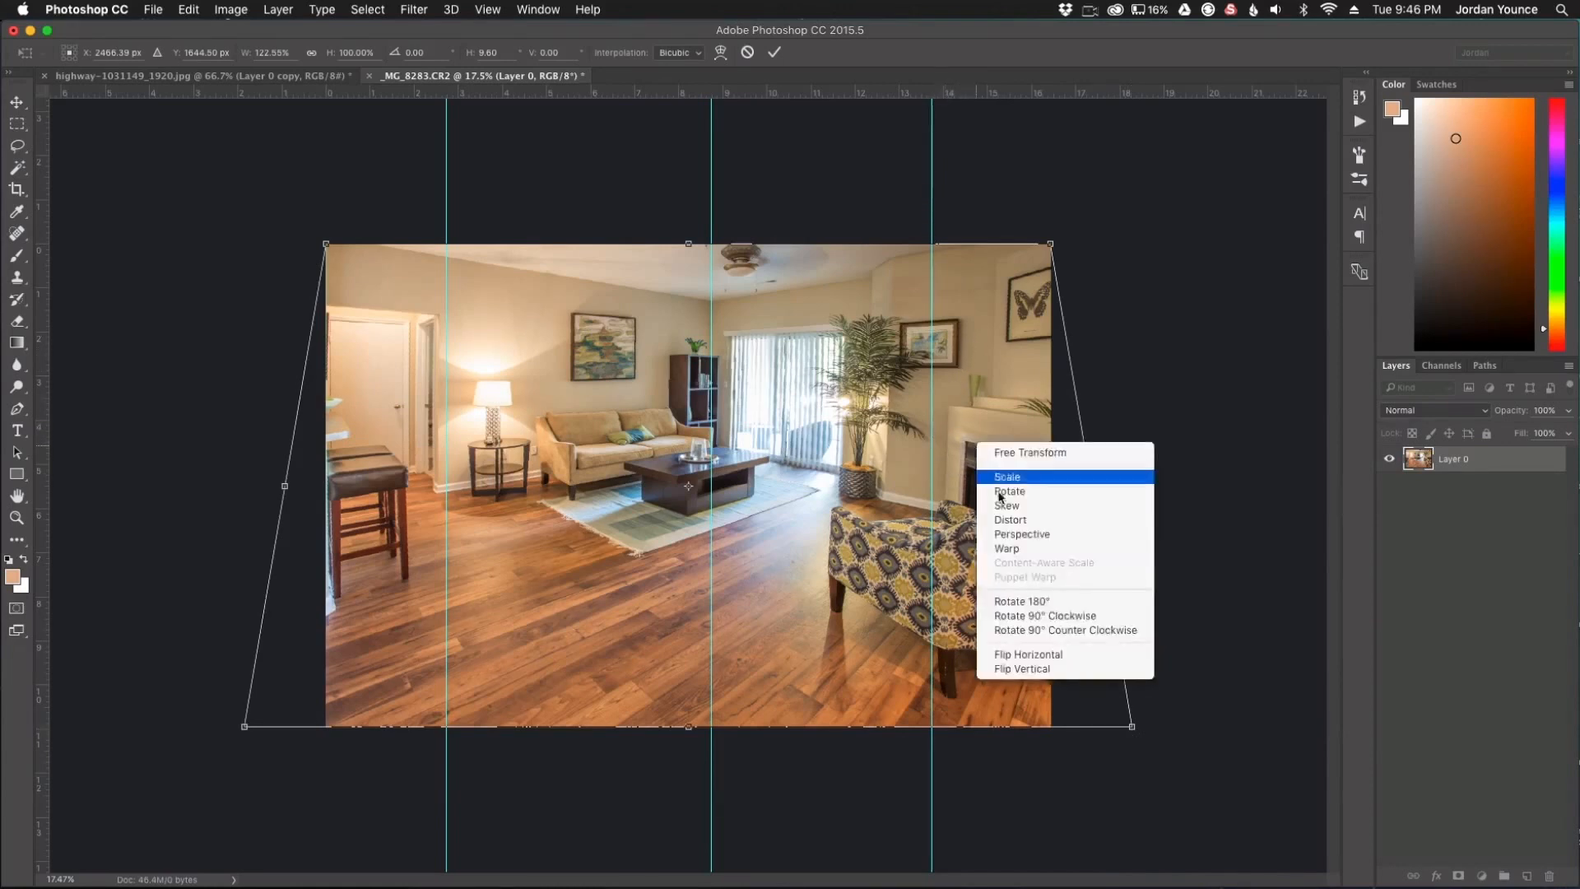
{"action": "left_click", "coordinate": [1051, 571]}
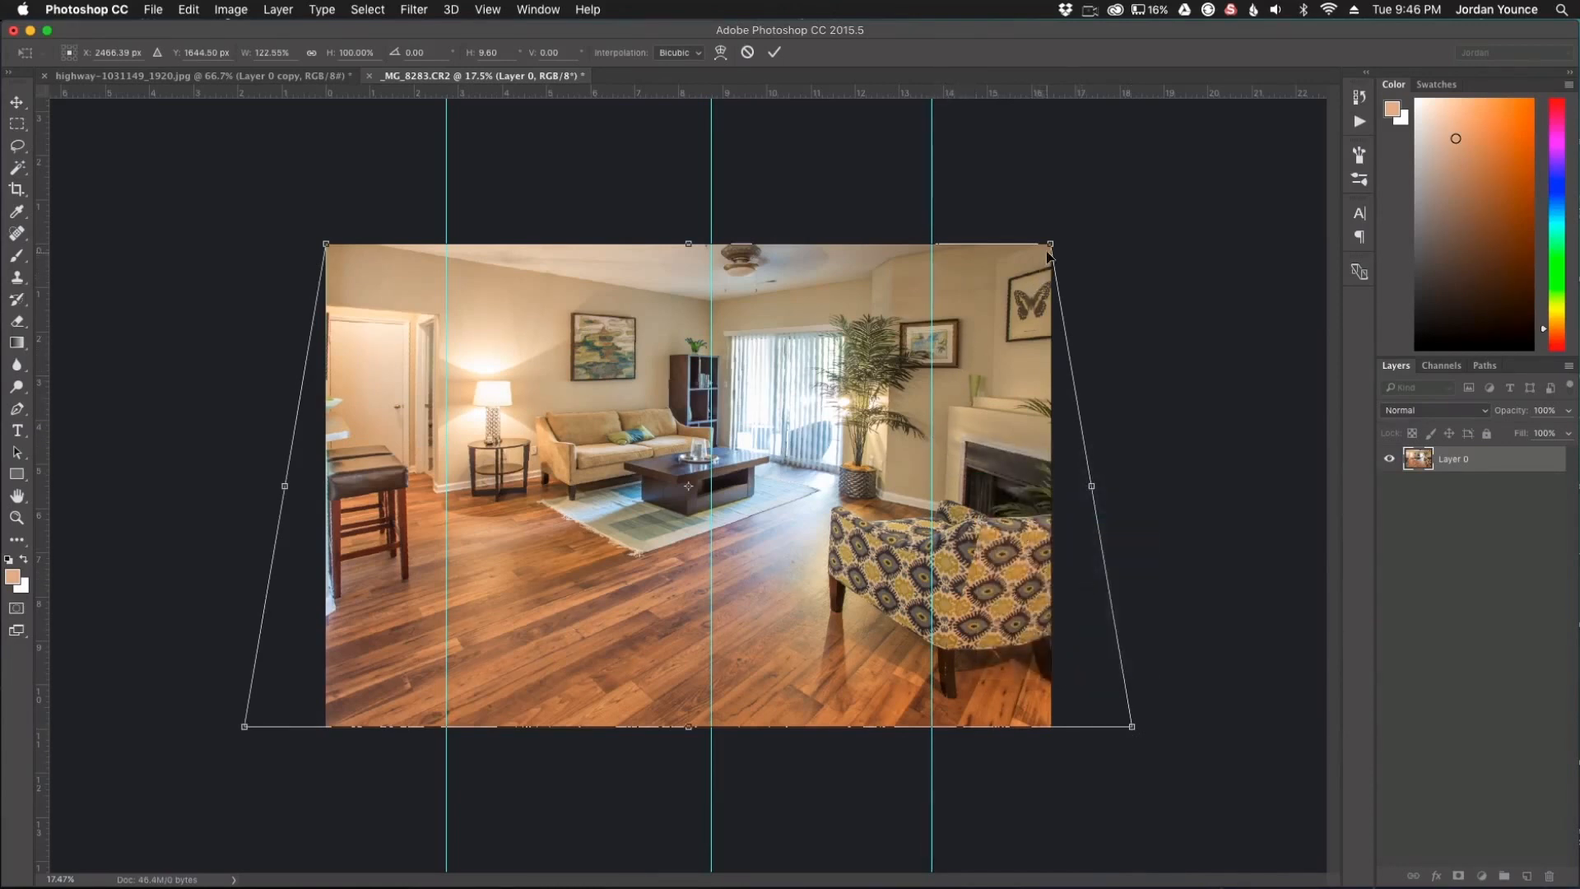
{"action": "mouse_move", "coordinate": [1051, 247]}
{"action": "left_mouse_down"}
{"action": "mouse_move", "coordinate": [1000, 246]}
{"action": "mouse_move", "coordinate": [1045, 252]}
{"action": "left_mouse_up"}
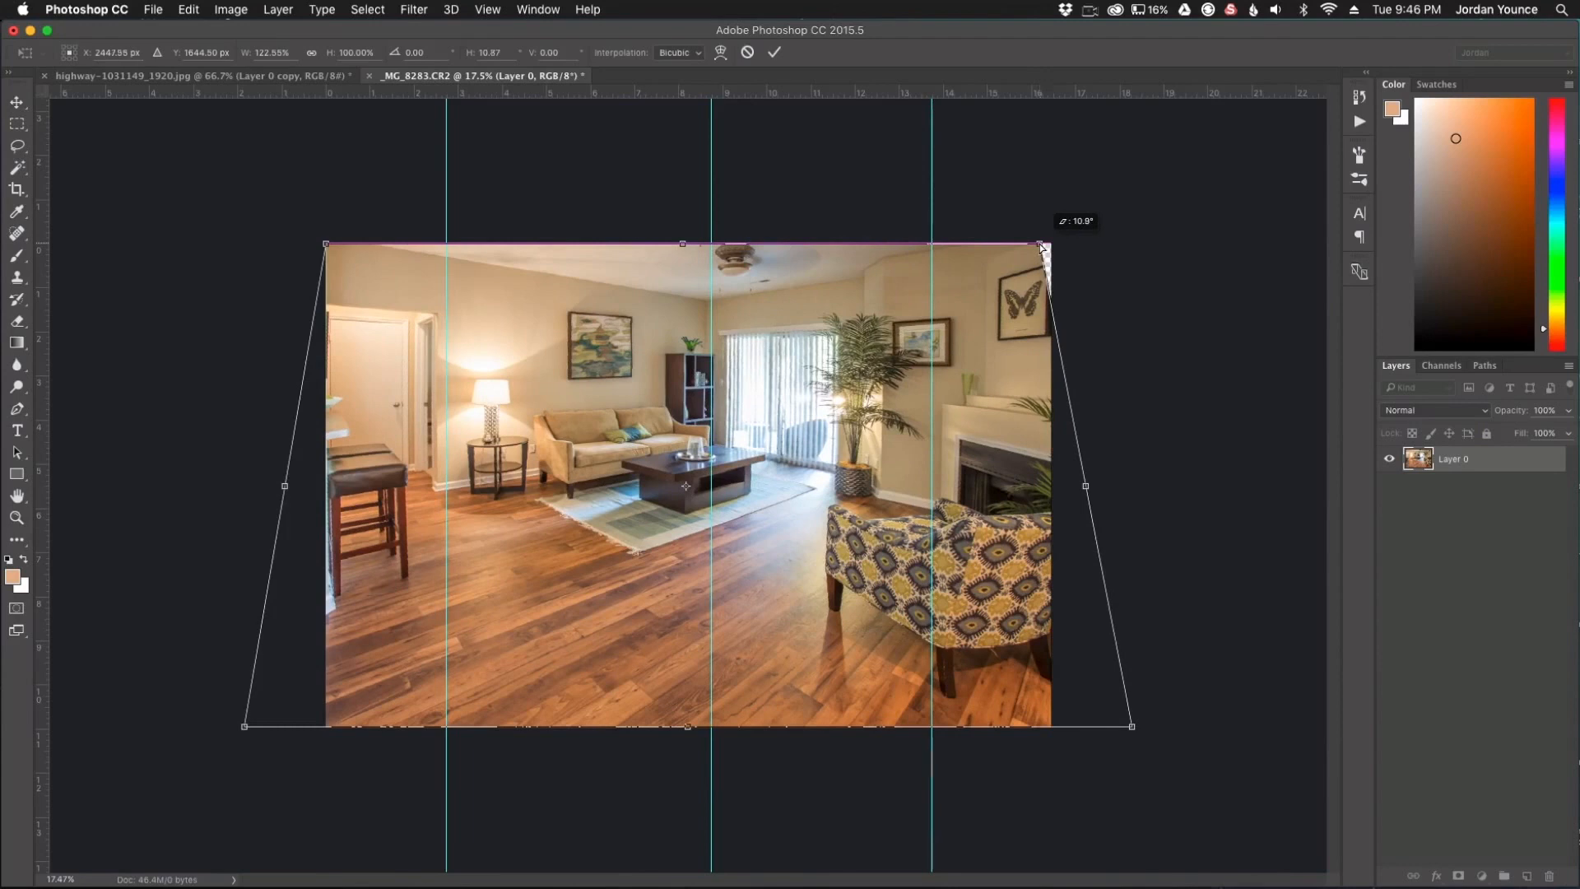
{"action": "left_click_drag", "start_coordinate": [1045, 252], "coordinate": [1044, 252]}
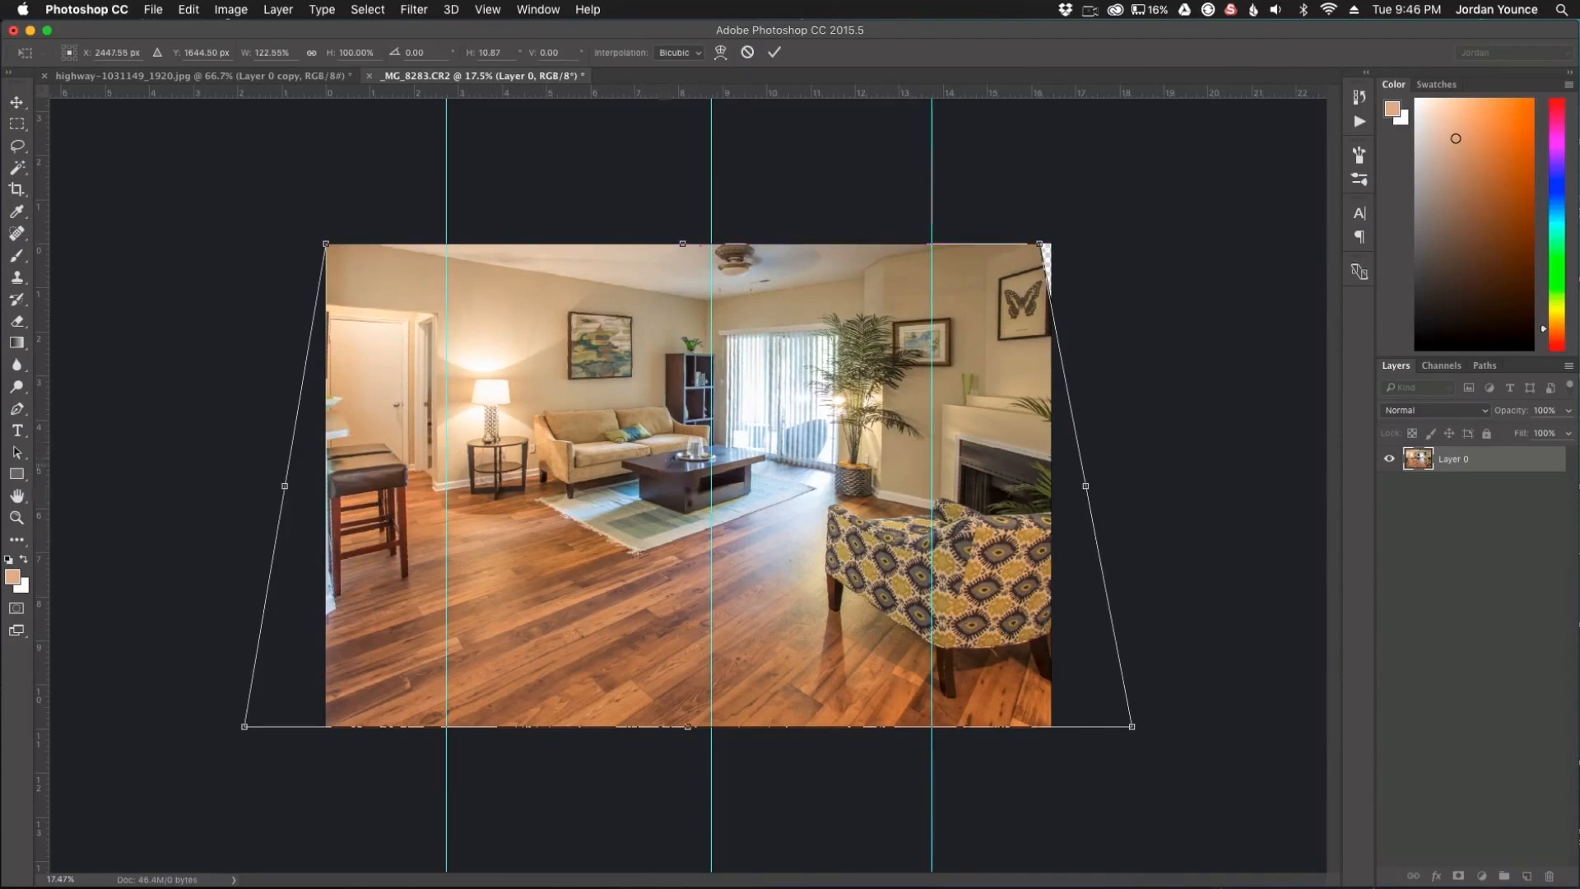
Scale the bottom edge slightly downward and commit the transform.
{"action": "right_click", "coordinate": [689, 482]}
{"action": "left_click", "coordinate": [721, 514]}
{"action": "left_click_drag", "start_coordinate": [688, 731], "coordinate": [689, 744]}
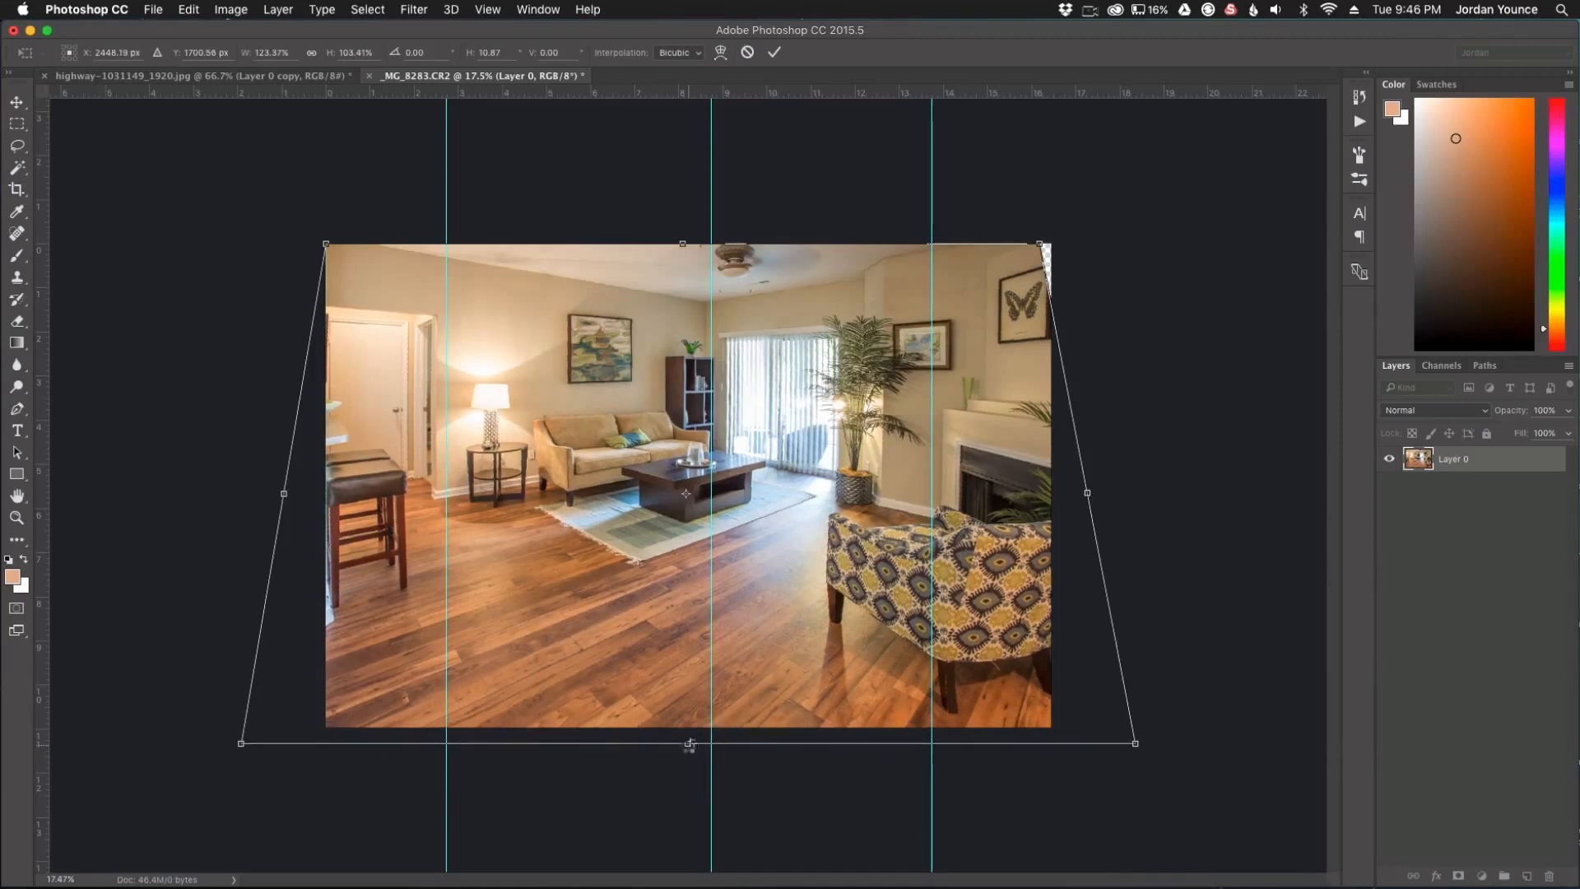
{"action": "key", "text": "Return"}
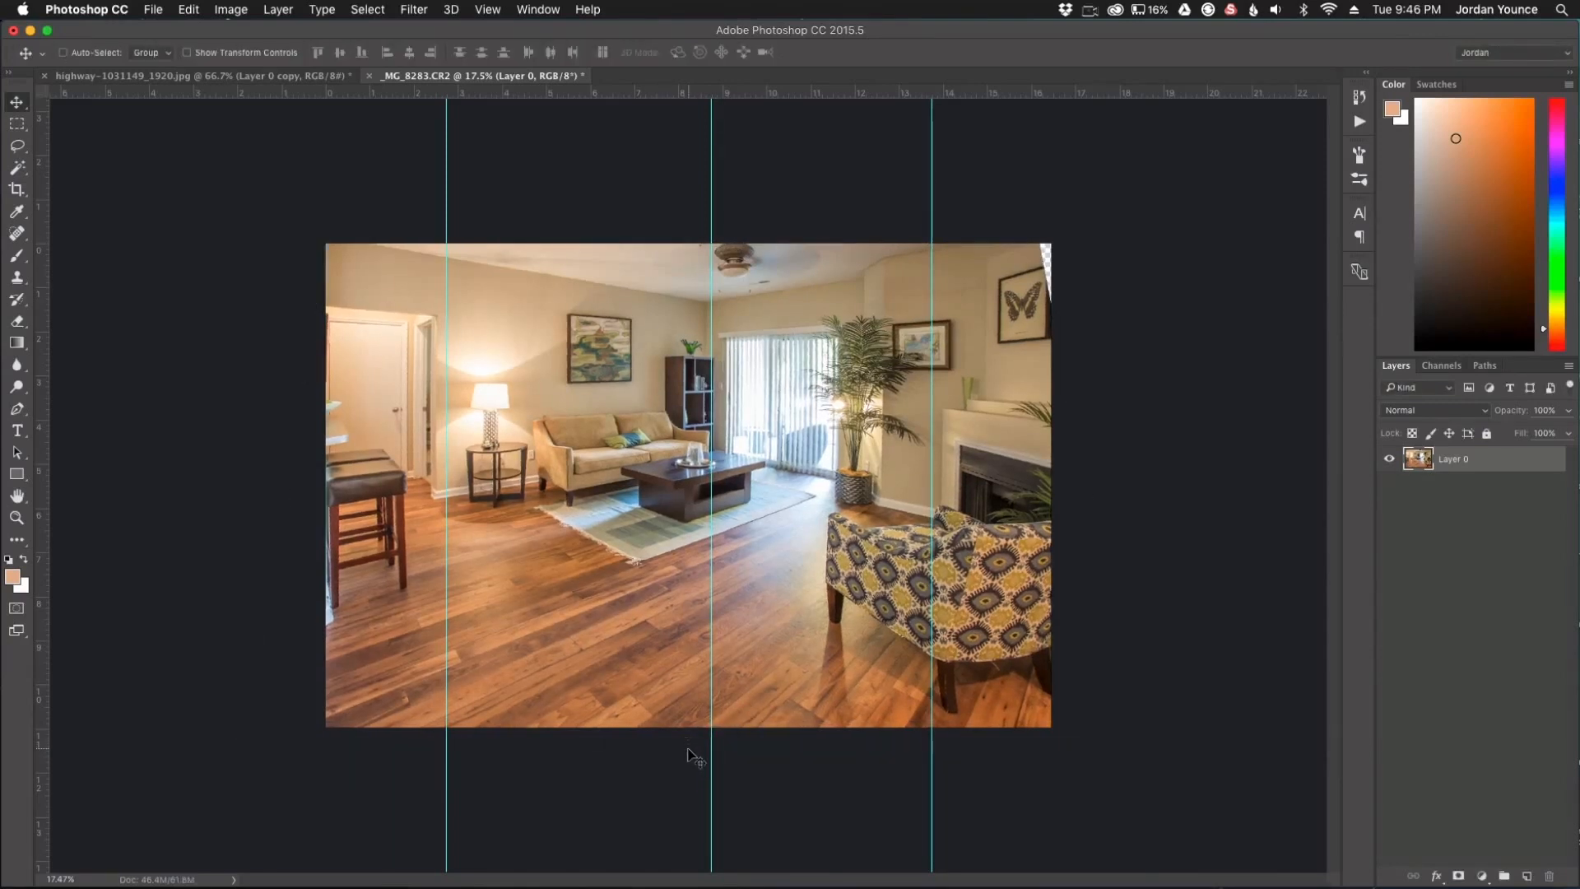
{"action": "scroll", "coordinate": [593, 575], "scroll_direction": "up", "scroll_amount": 2}
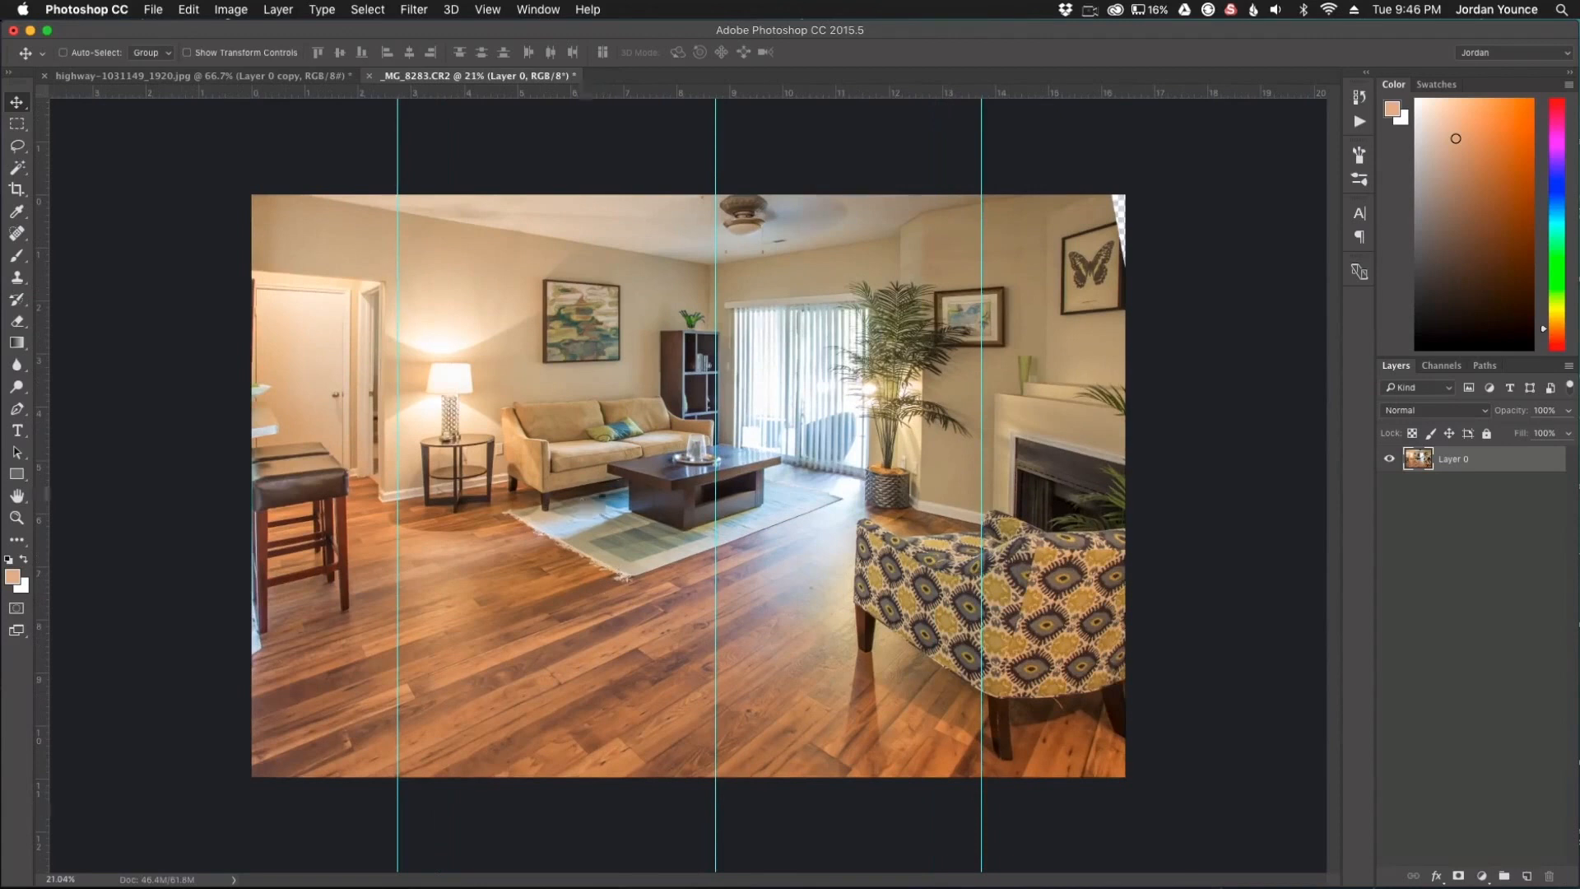
{"action": "scroll", "coordinate": [610, 506], "scroll_direction": "up", "scroll_amount": 2}
{"action": "scroll", "coordinate": [710, 495], "scroll_direction": "down", "scroll_amount": 1}
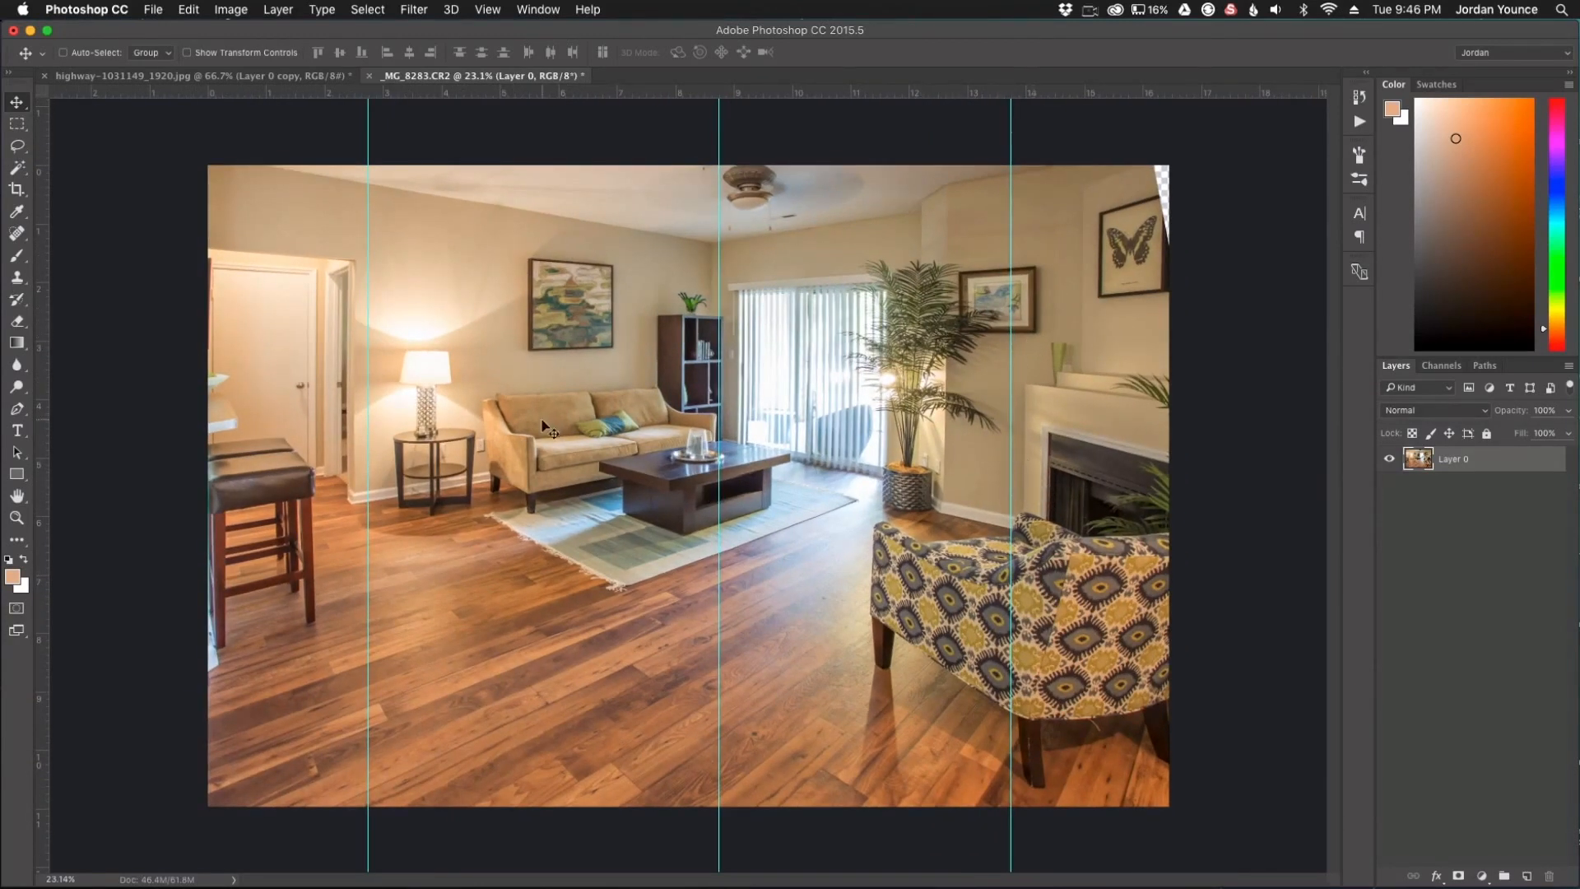
{"action": "scroll", "coordinate": [553, 506], "scroll_direction": "down", "scroll_amount": 1}
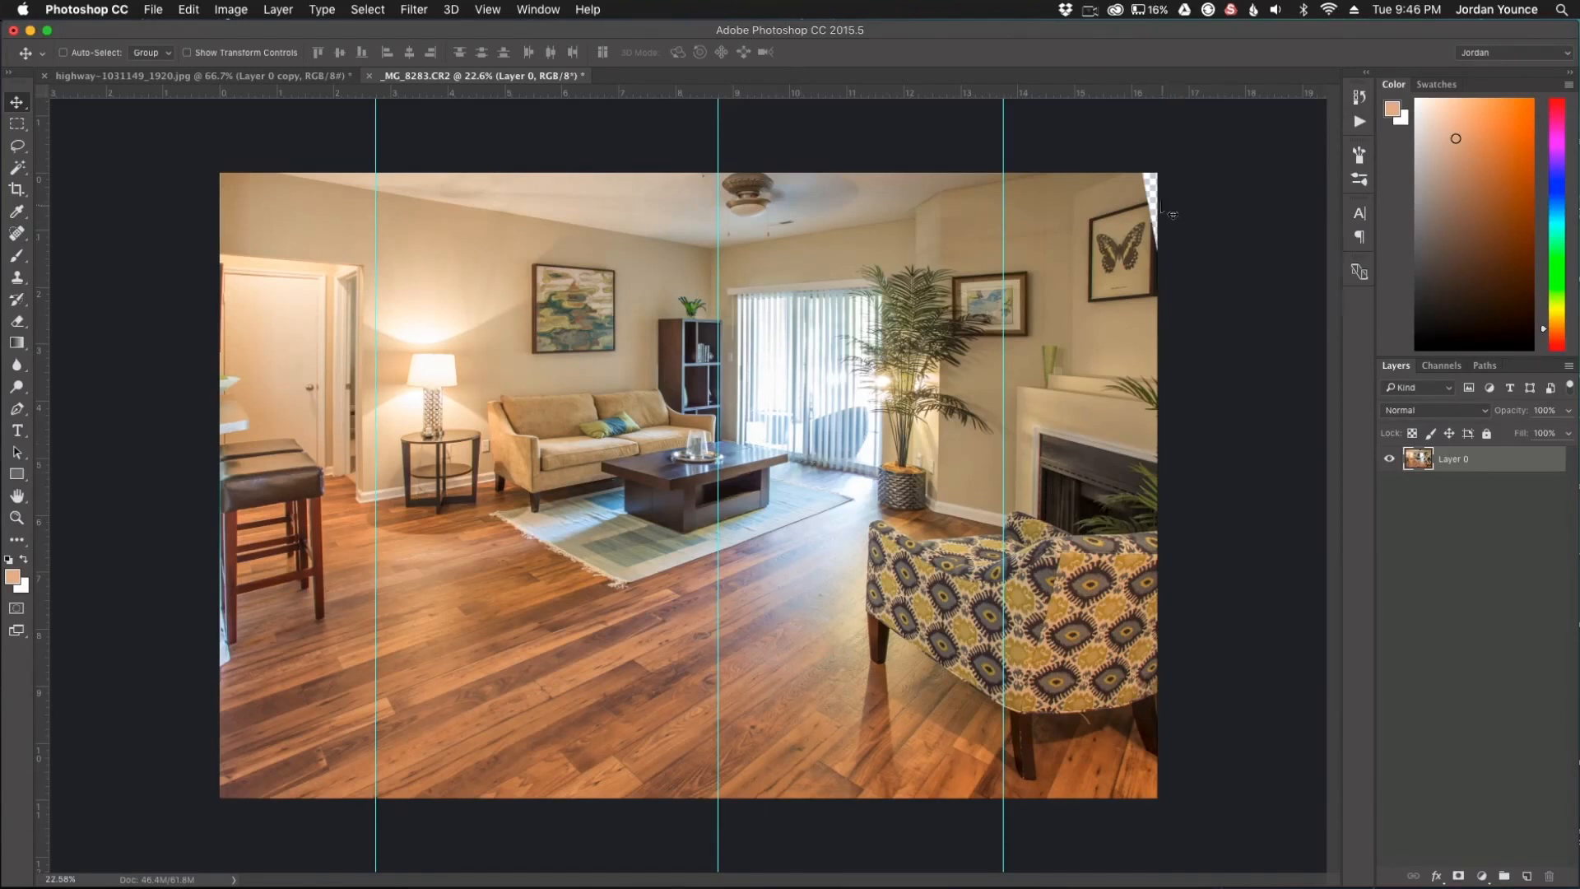
{"action": "scroll", "coordinate": [1151, 188], "scroll_direction": "up", "scroll_amount": 5}
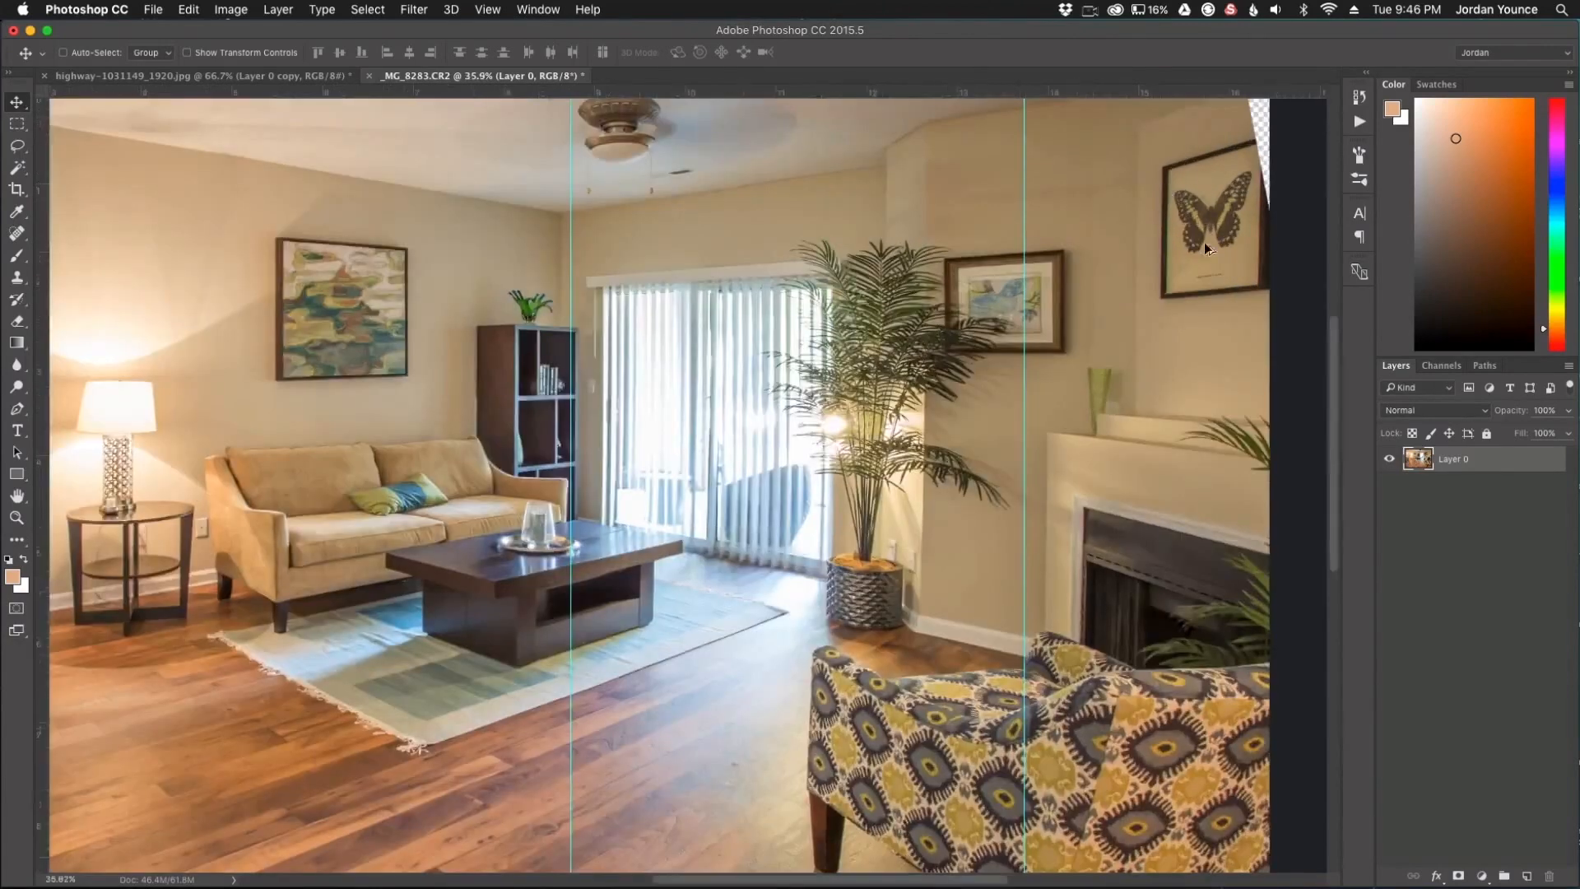
On a new layer, clone wall texture over the transparent top-right corner gap.
{"action": "left_click_drag", "start_coordinate": [1204, 243], "coordinate": [901, 407]}
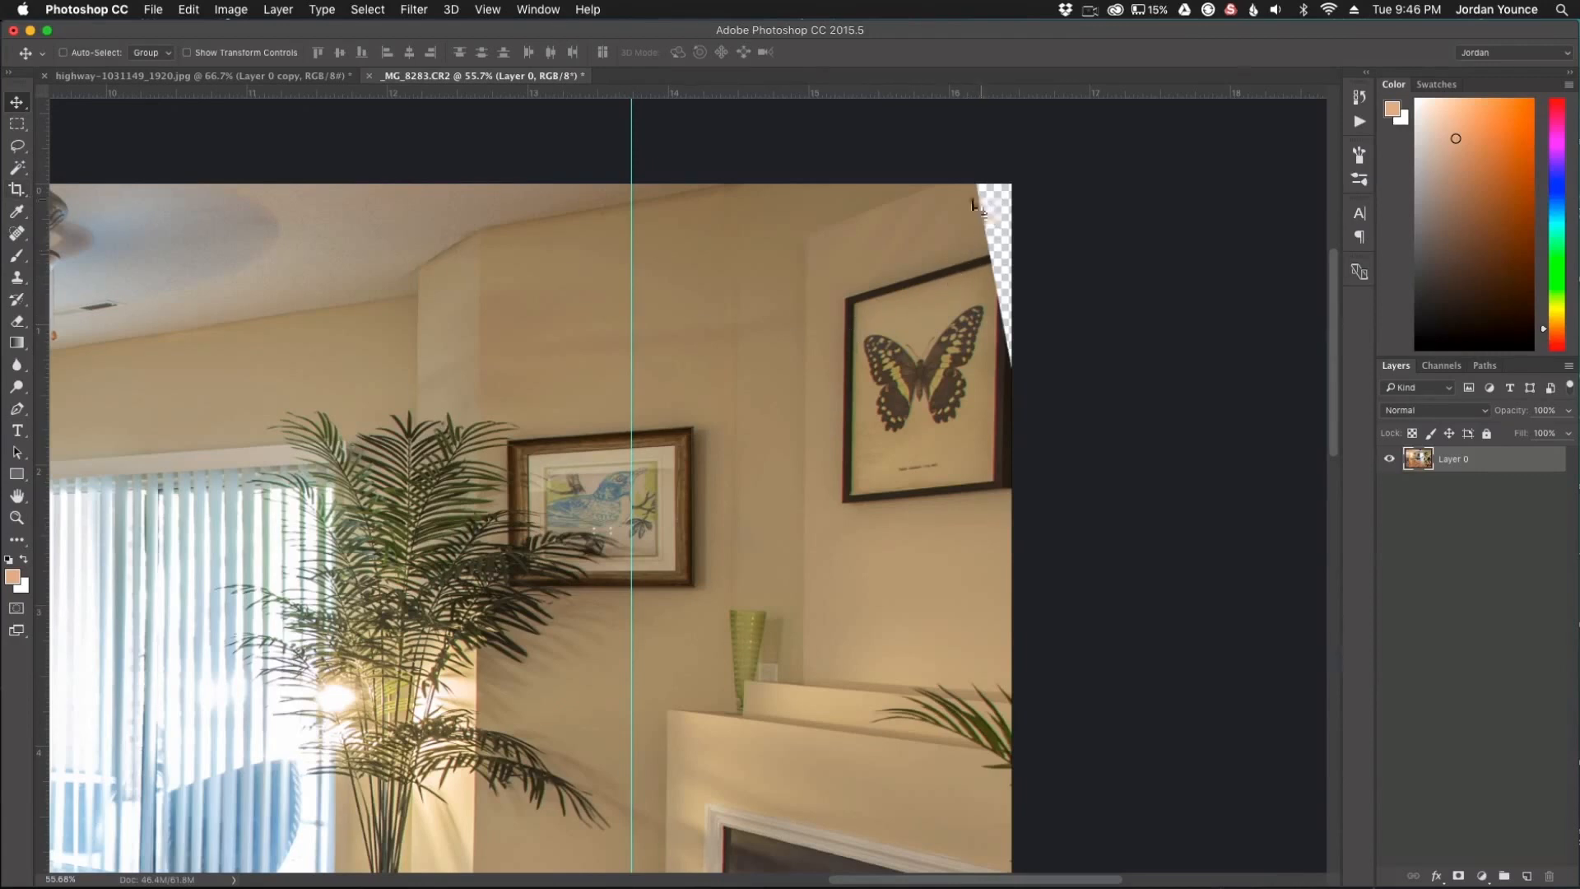
{"action": "left_click", "coordinate": [1527, 875]}
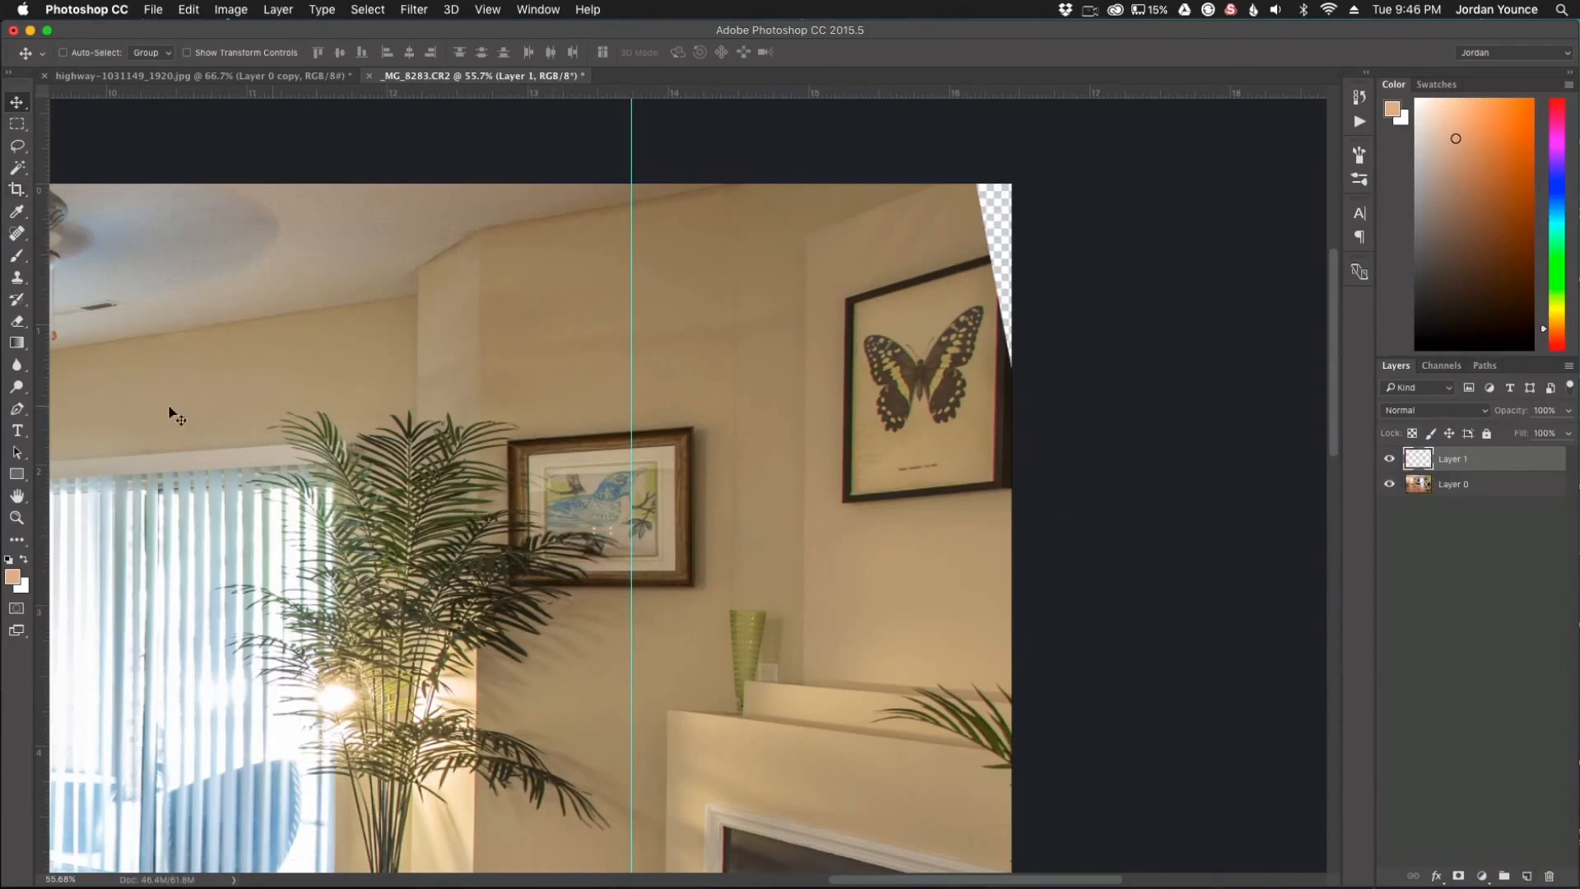
{"action": "left_click", "coordinate": [18, 299]}
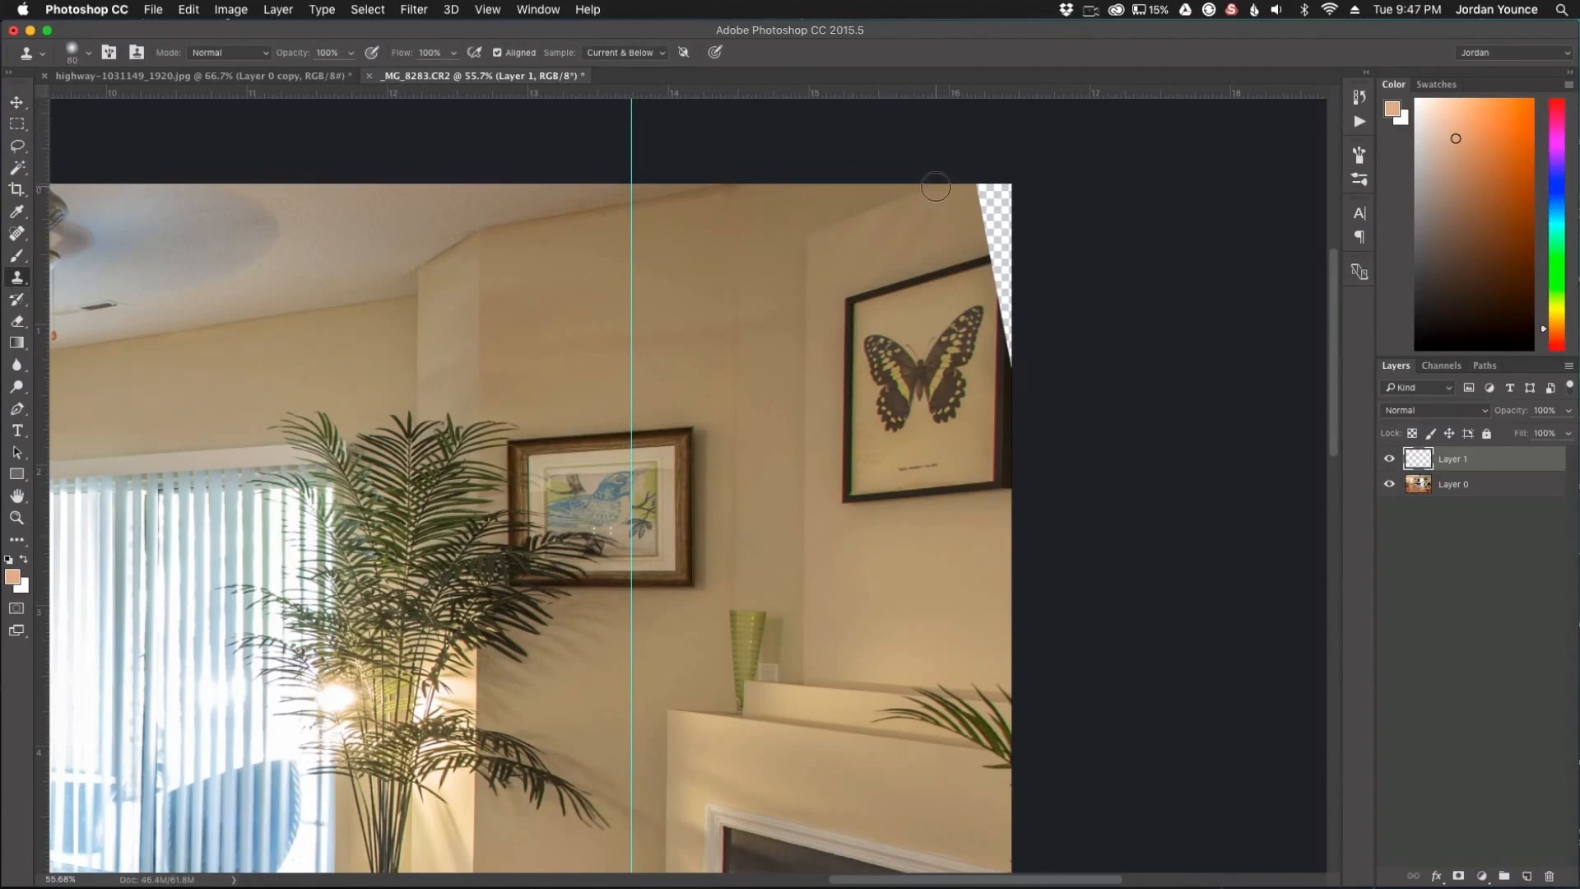
{"action": "mouse_move", "coordinate": [979, 194]}
{"action": "left_mouse_down"}
{"action": "mouse_move", "coordinate": [998, 216]}
{"action": "mouse_move", "coordinate": [982, 229]}
{"action": "mouse_move", "coordinate": [999, 228]}
{"action": "left_mouse_up"}
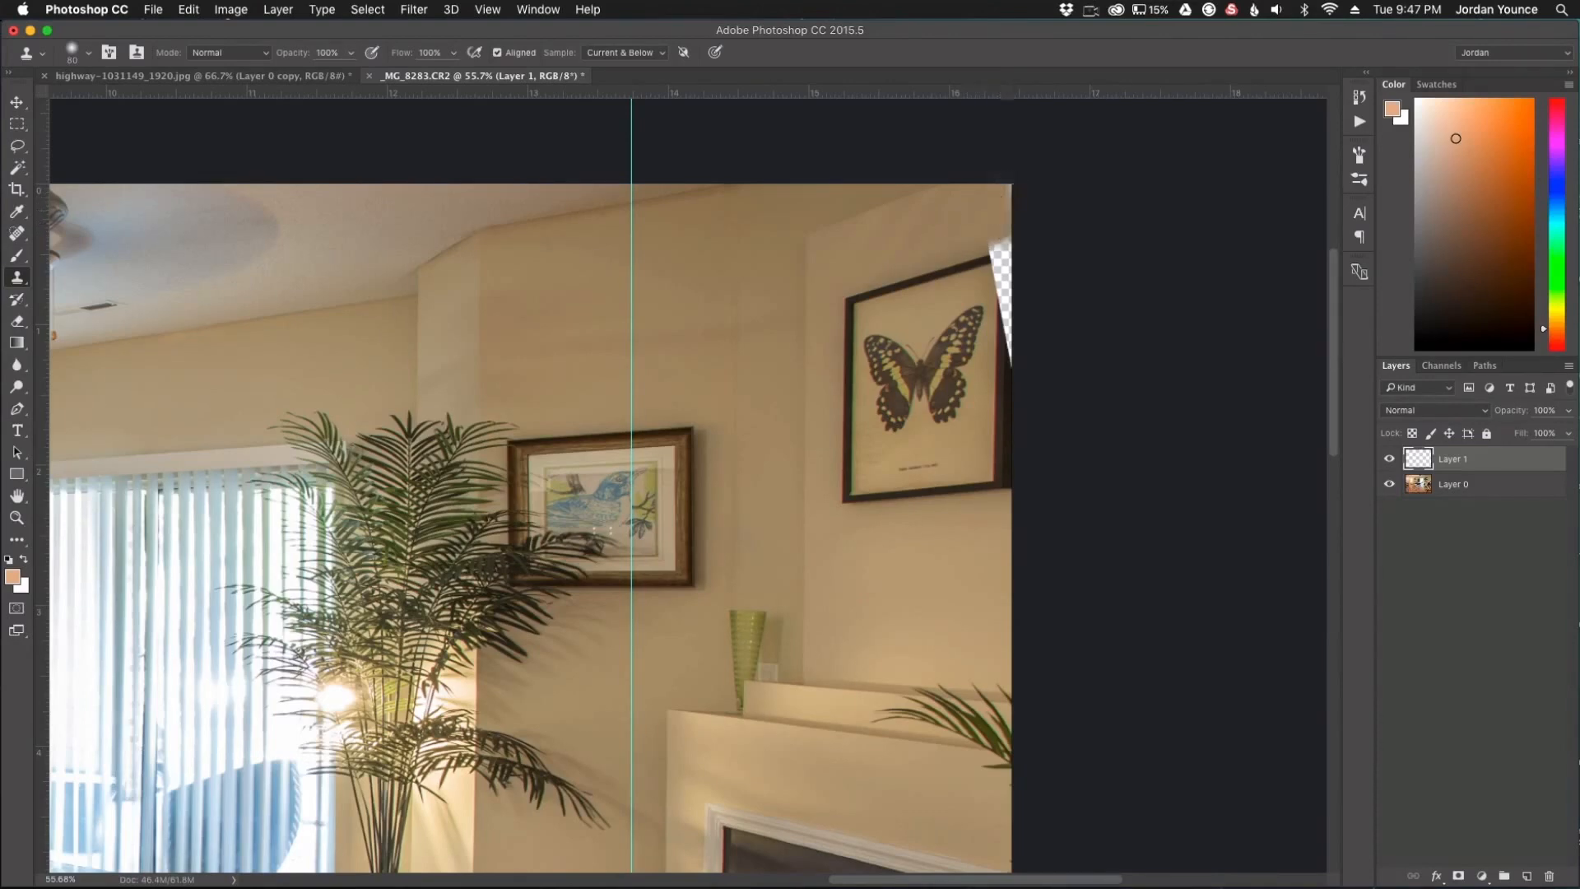
{"action": "scroll", "coordinate": [774, 416], "scroll_direction": "down", "scroll_amount": 5}
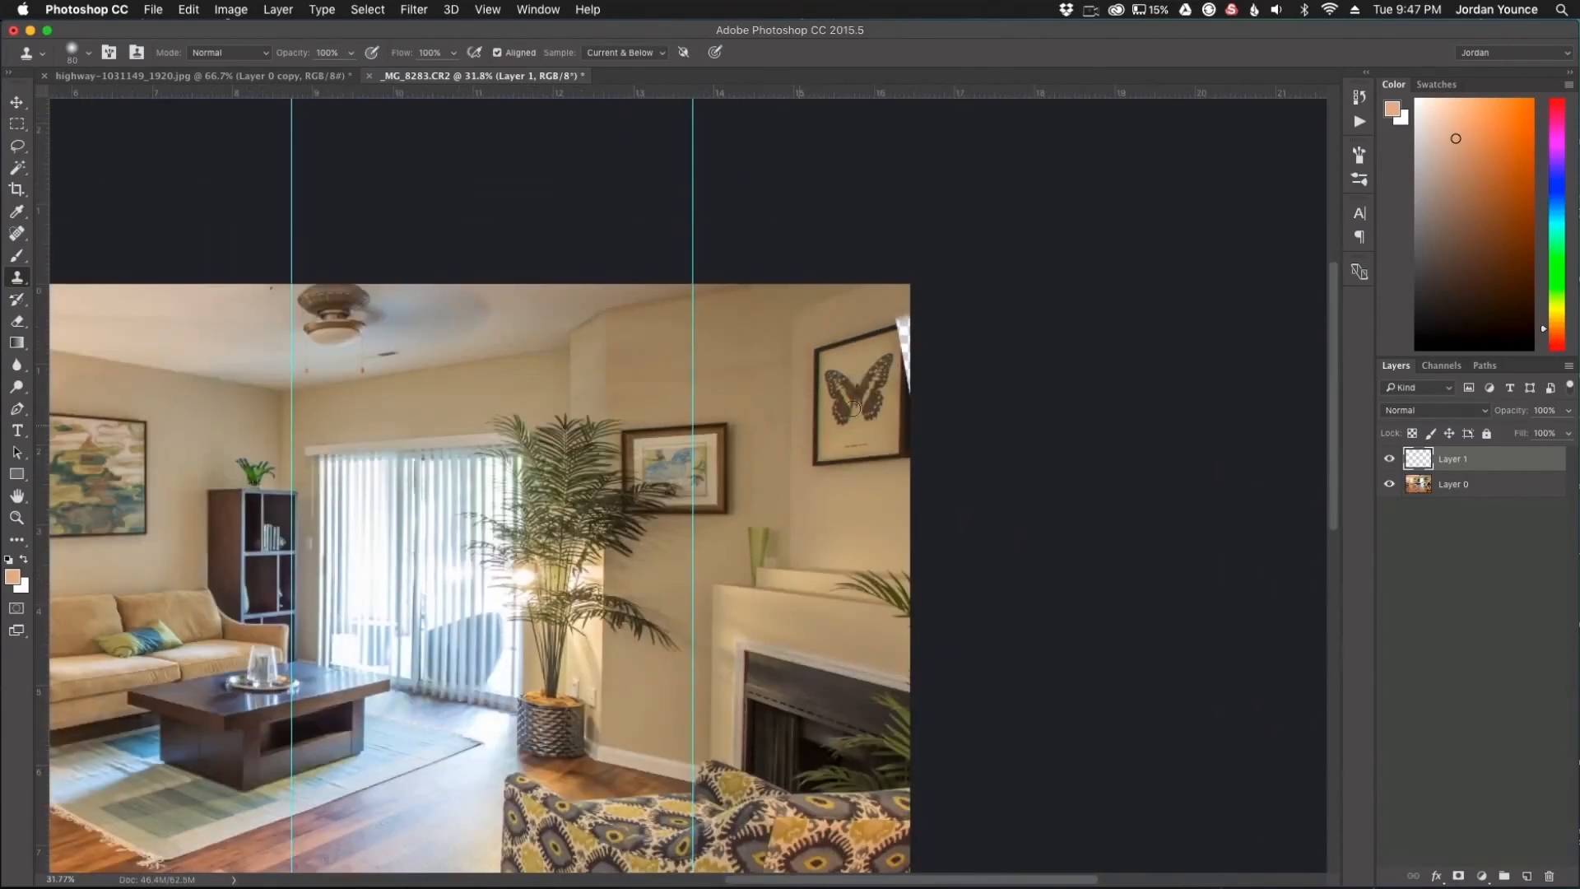
{"action": "scroll", "coordinate": [906, 348], "scroll_direction": "down", "scroll_amount": 3}
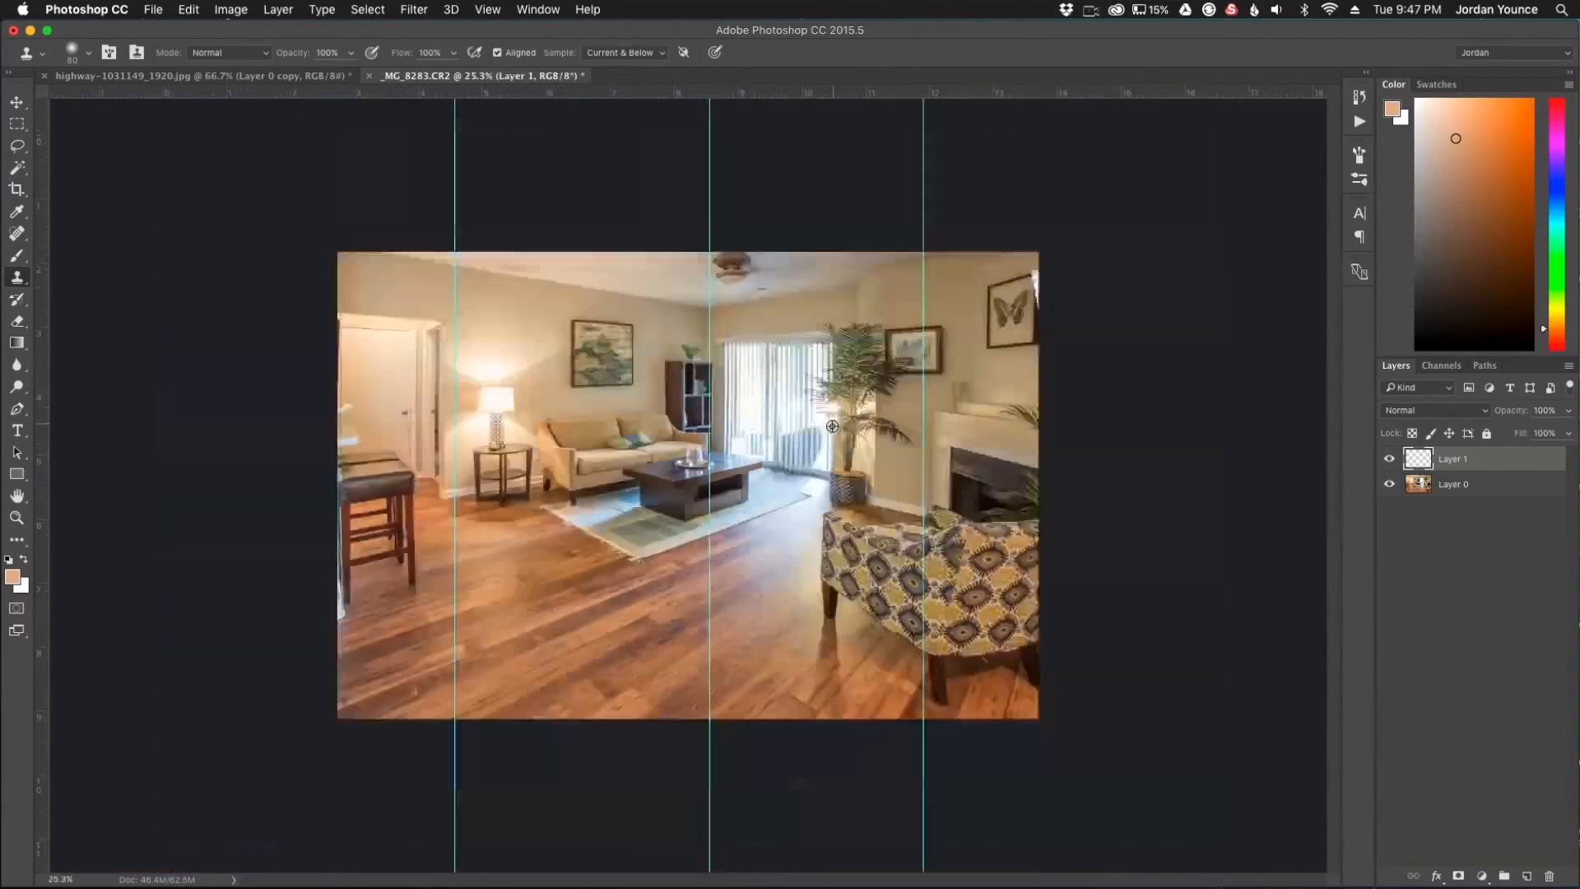
{"action": "scroll", "coordinate": [1018, 295], "scroll_direction": "down", "scroll_amount": 2}
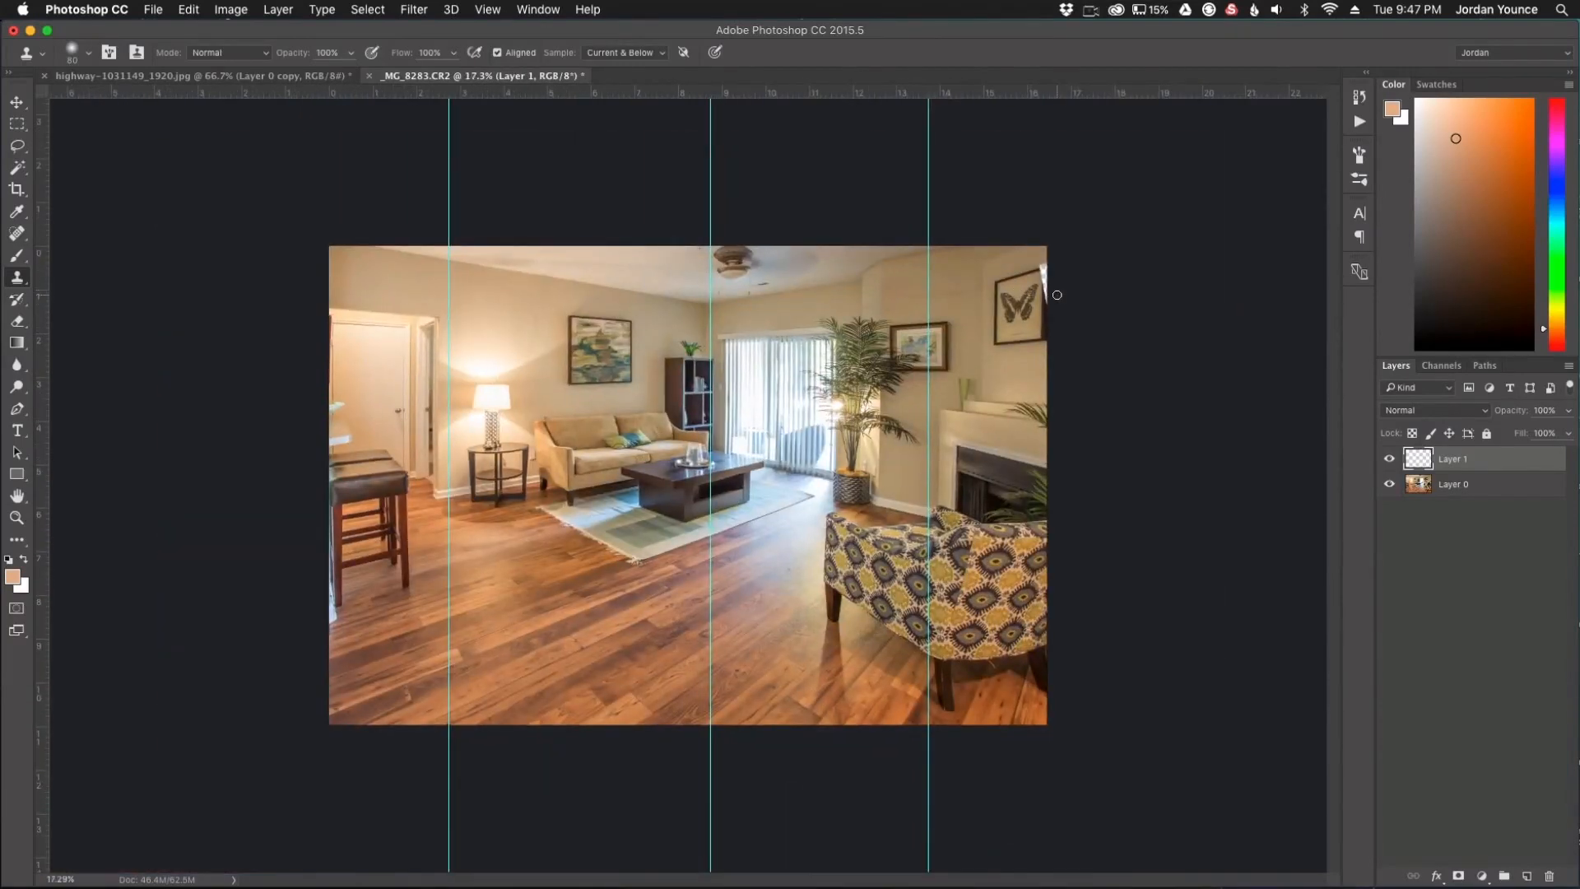